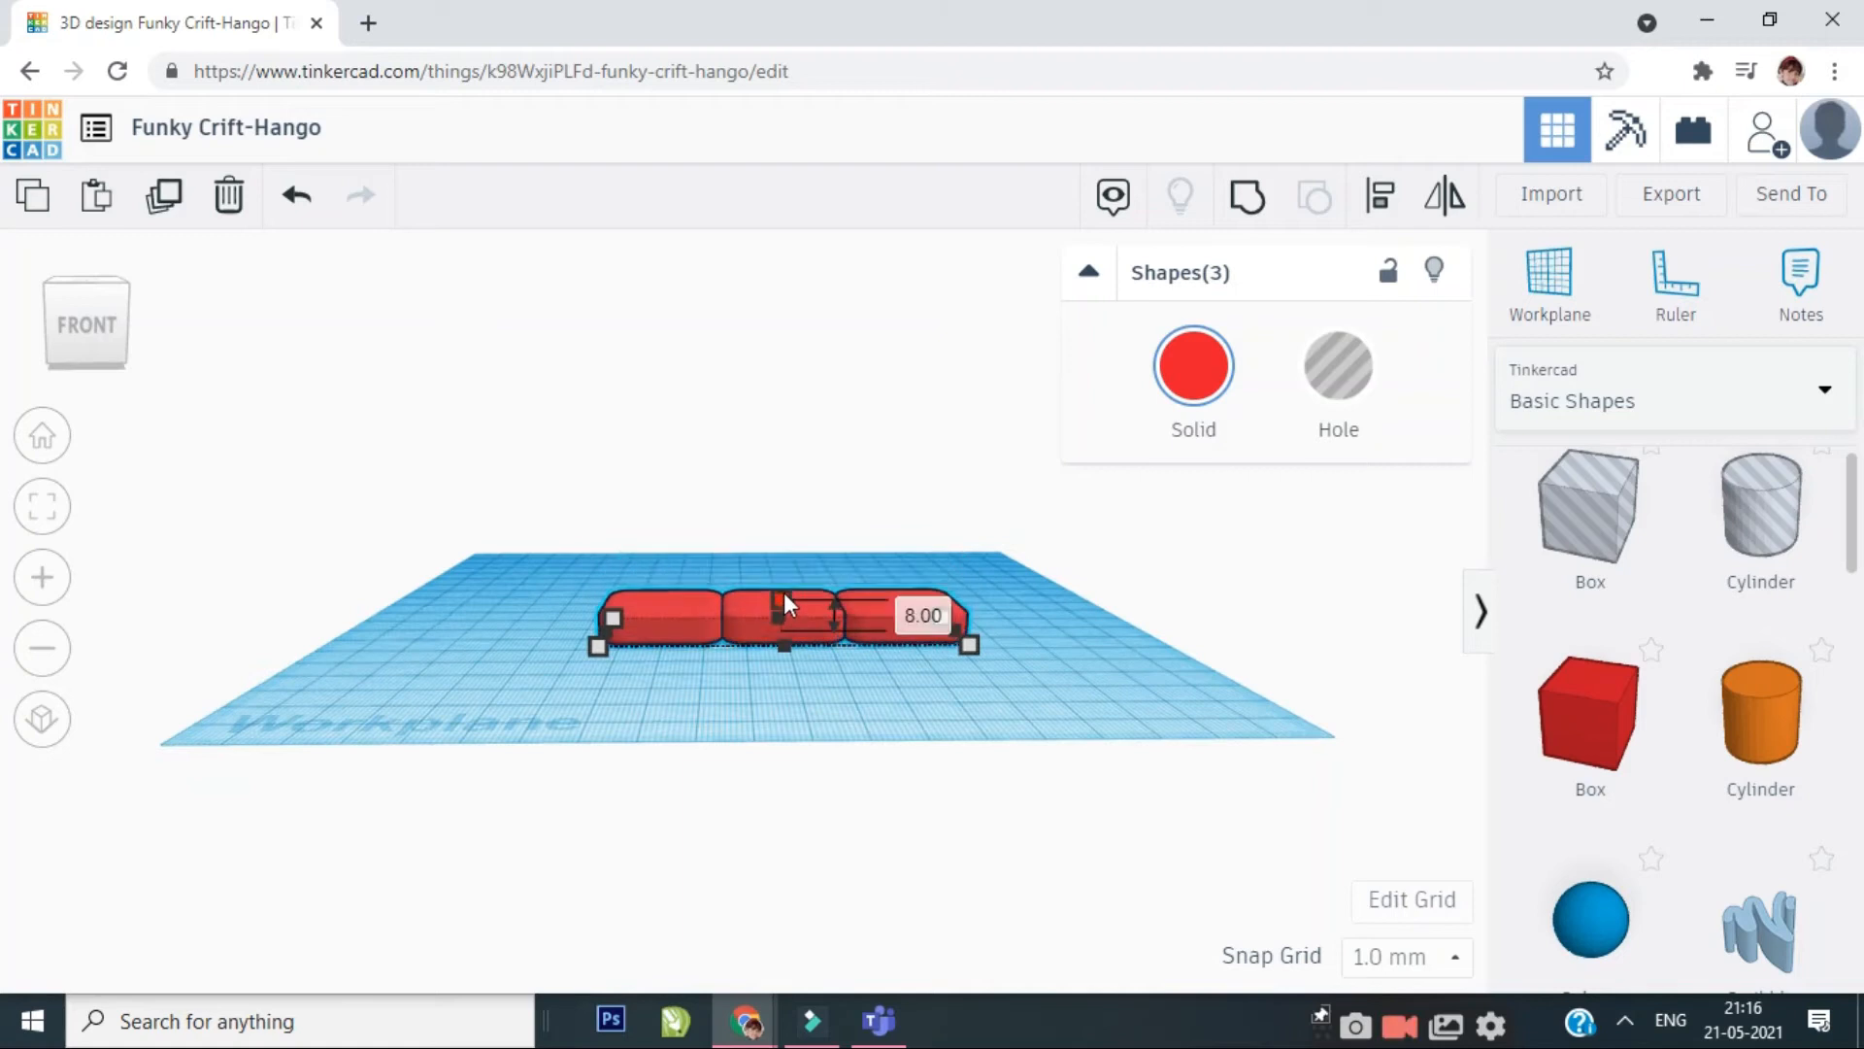
- Group the three red rounded seat cushions into one shape
right_click_drag(876, 684, 874, 754)
left_click(1251, 201)
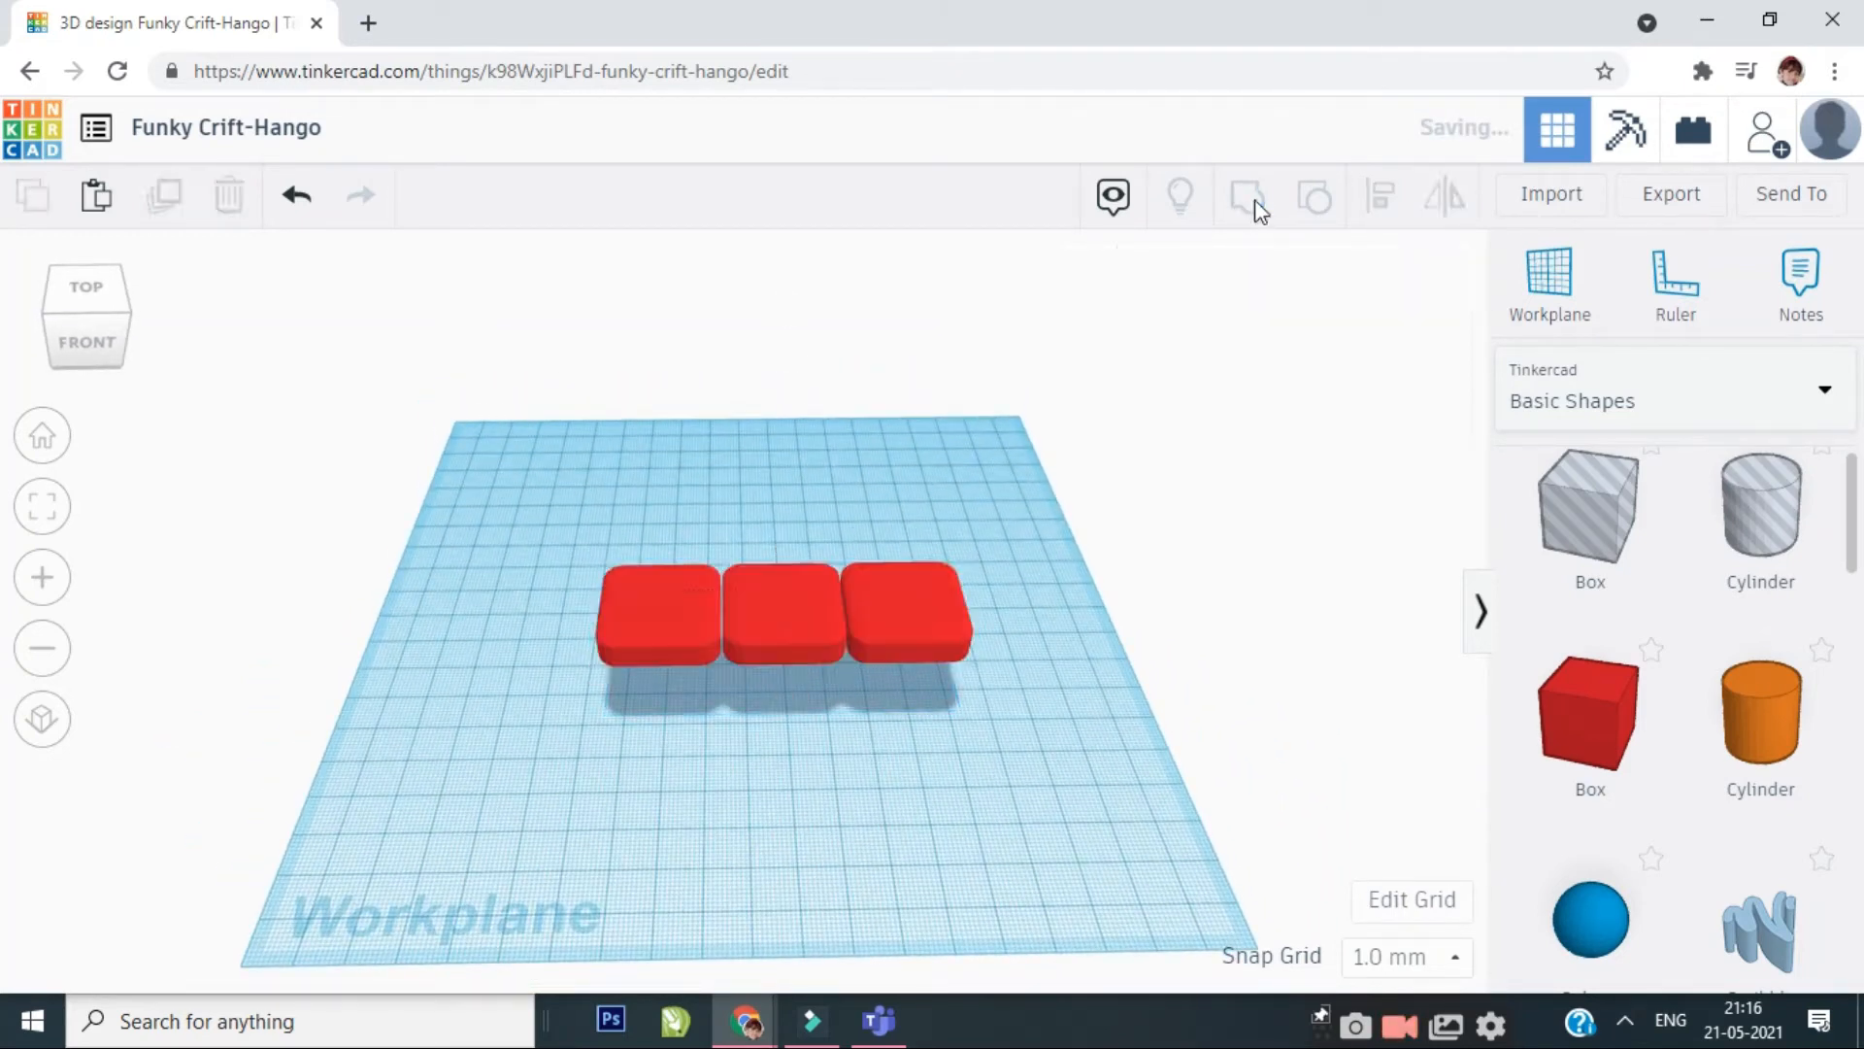
left_click(1194, 363)
left_click(1068, 632)
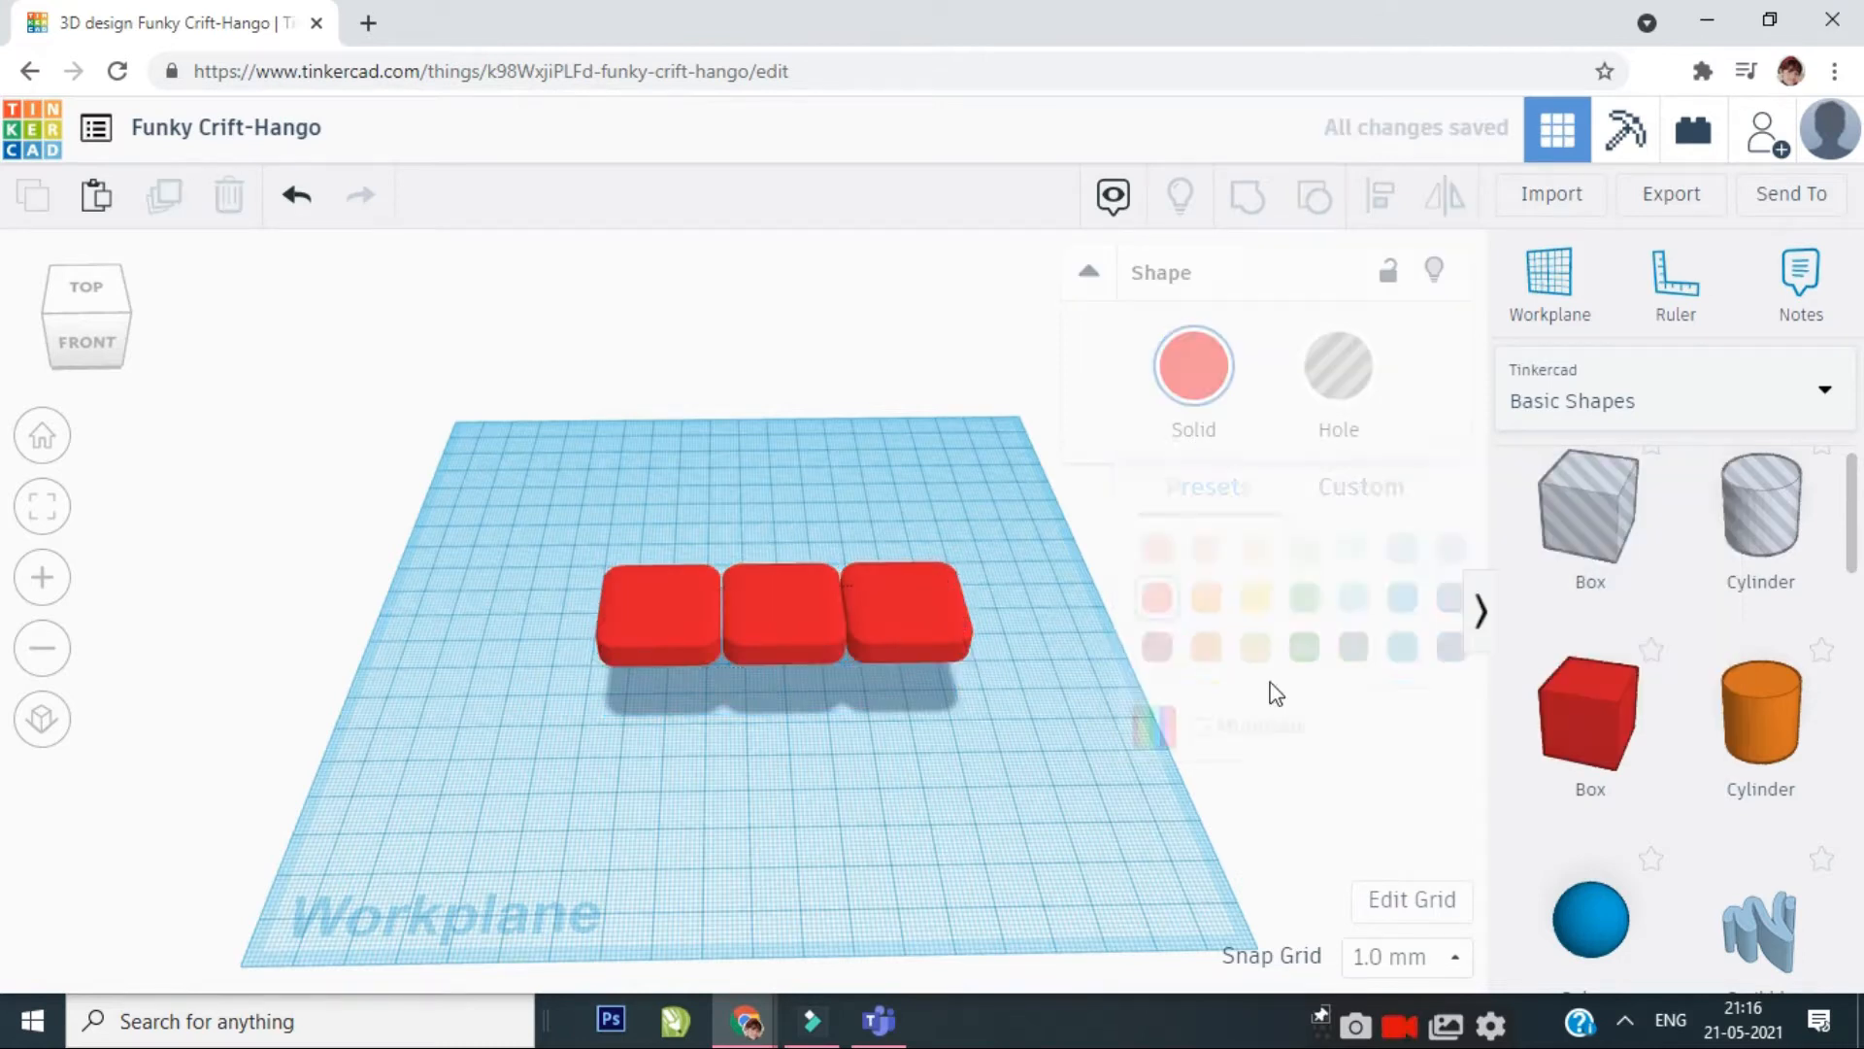
- Fit a red box beneath the row of seat cushions as the sofa's base, matching the row's length
left_click(653, 733)
mouse_move(653, 733)
right_mouse_down()
mouse_move(716, 741)
mouse_move(645, 748)
right_mouse_up()
left_click_drag(714, 680, 938, 718)
left_click(794, 806)
right_click_drag(795, 806, 1067, 624)
- Add a box with a 3.4 radius in front of the sofa and reshape it into a narrow upright armrest panel
left_click_drag(1589, 713, 1127, 704)
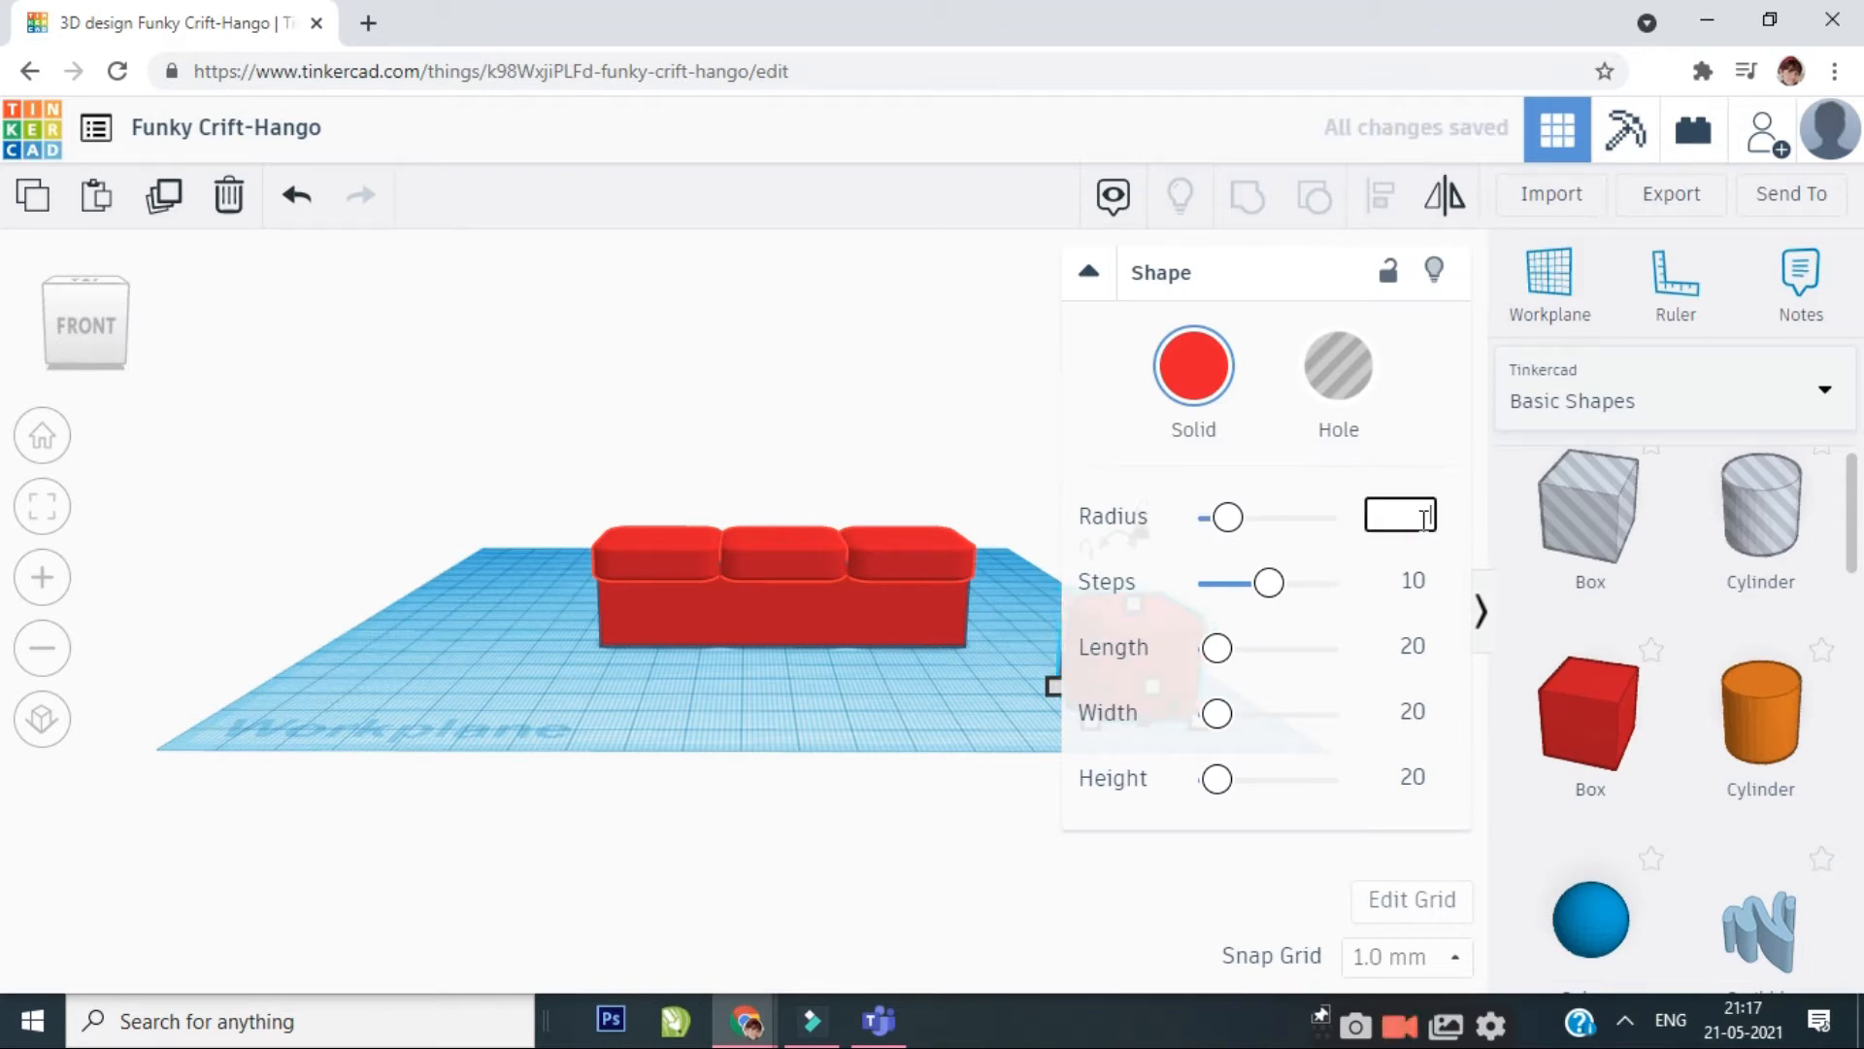
left_click(979, 726)
left_click_drag(1168, 666, 810, 701)
left_click_drag(741, 752, 804, 720)
left_click_drag(817, 626, 813, 567)
- Add a sphere, align it with the armrest panel, and raise it 20 mm to the panel's top
left_click_drag(1588, 951, 840, 728)
key("Left")
key("Left")
key("Left")
key("Left")
key("Left")
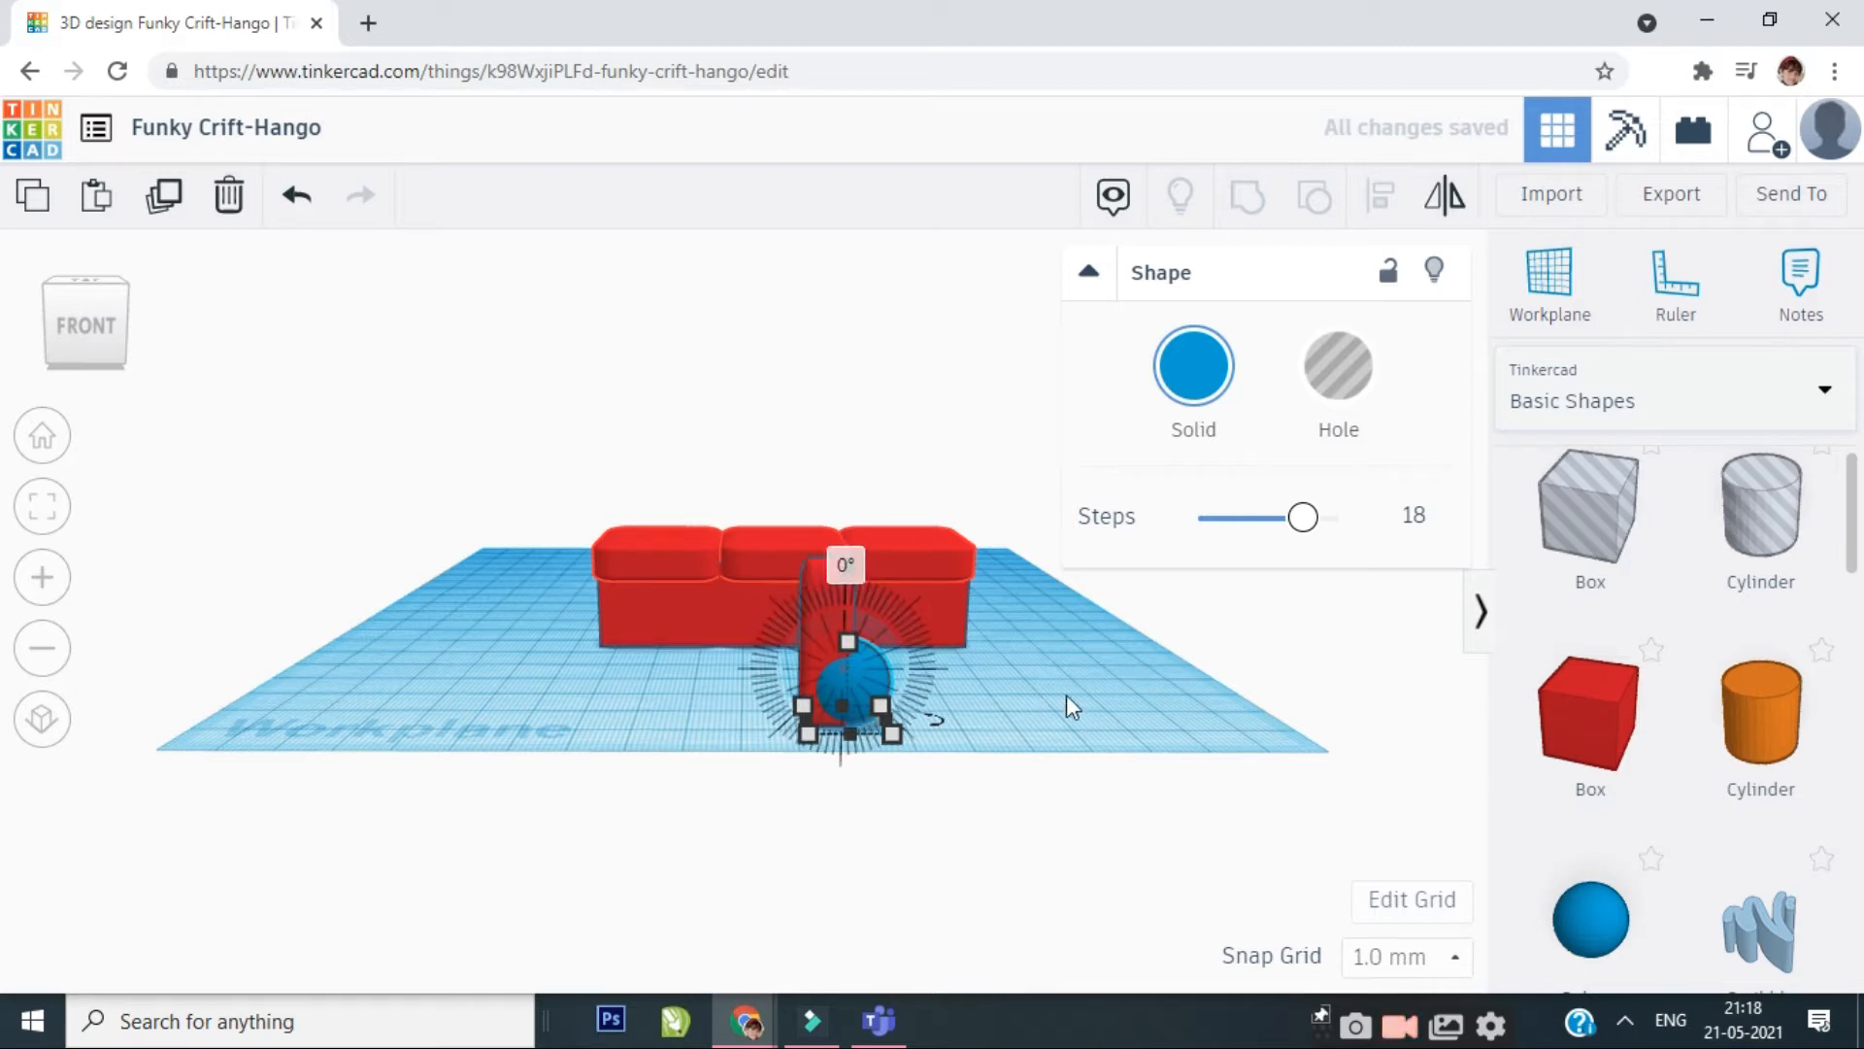
left_click(1066, 695)
left_click(860, 670)
left_click_drag(853, 563, 853, 455)
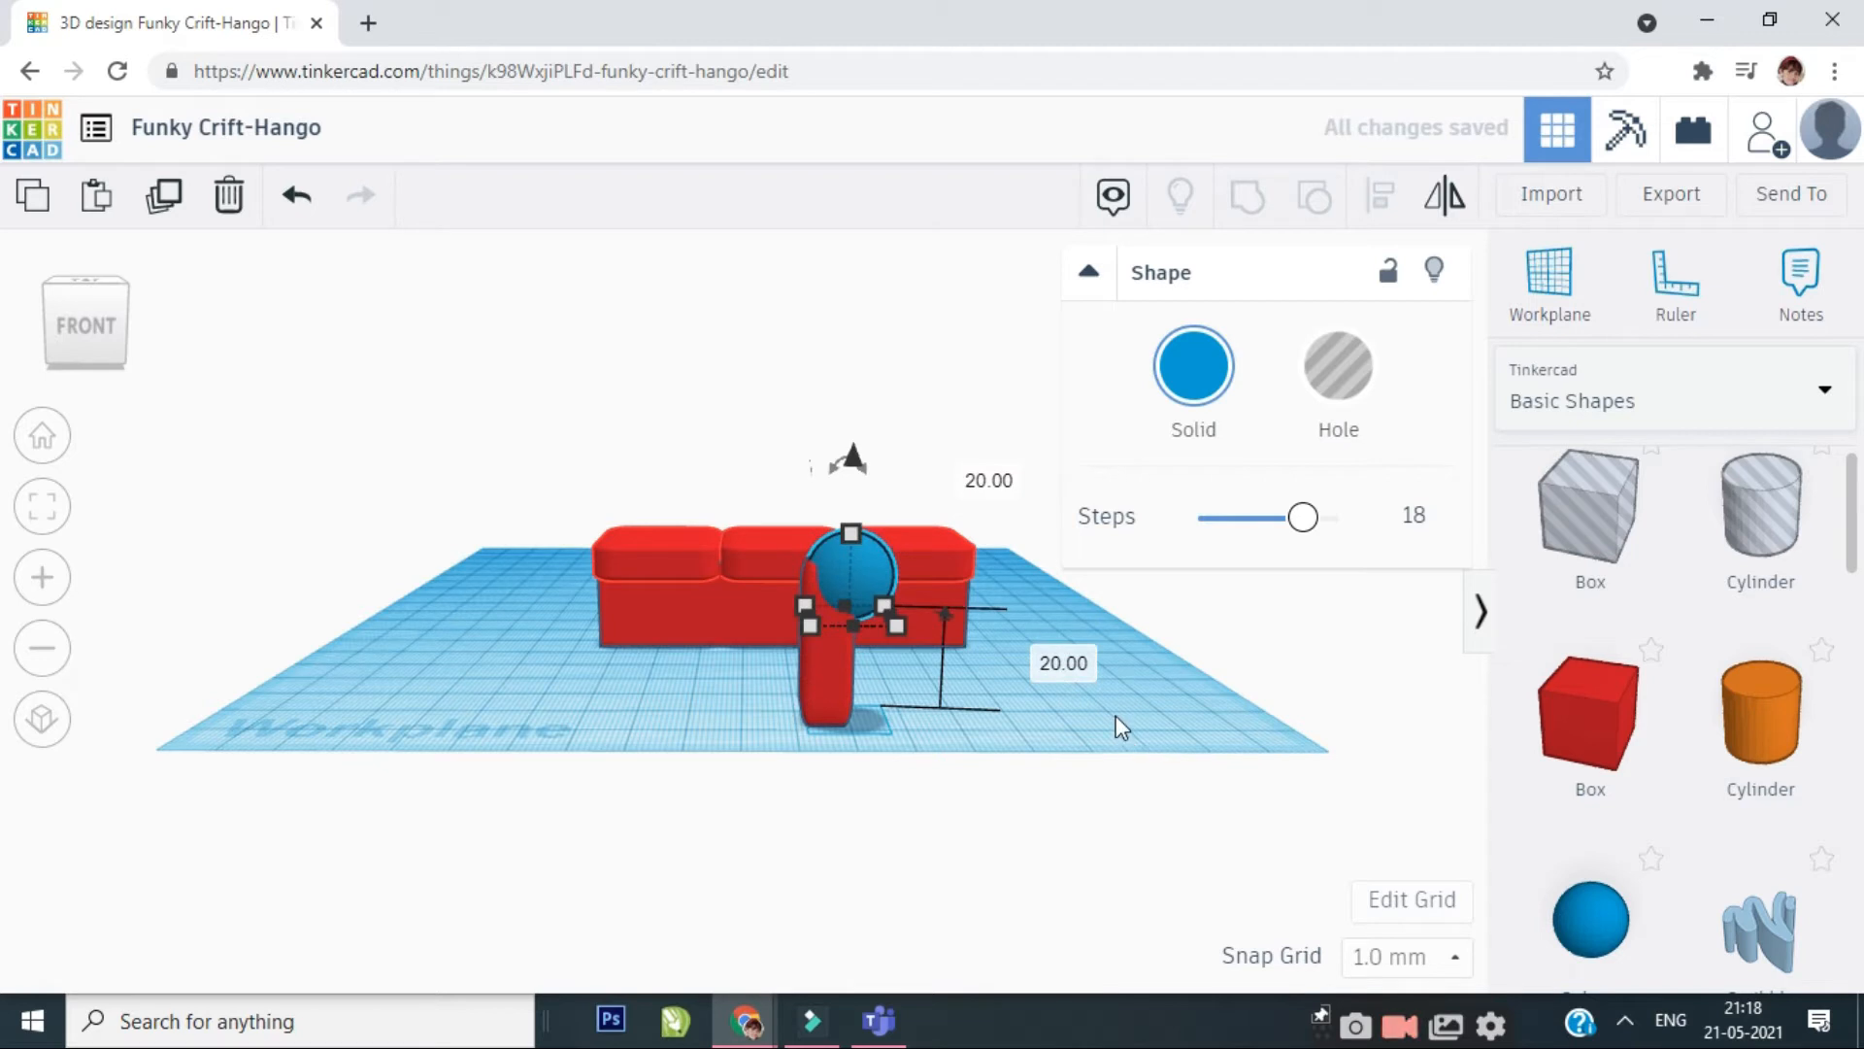
- Duplicate the sphere and armrest panel together, mirror the copy, and move it to the left end of the sofa
left_click(837, 685, "shift")
key("ctrl+c")
key("ctrl+v")
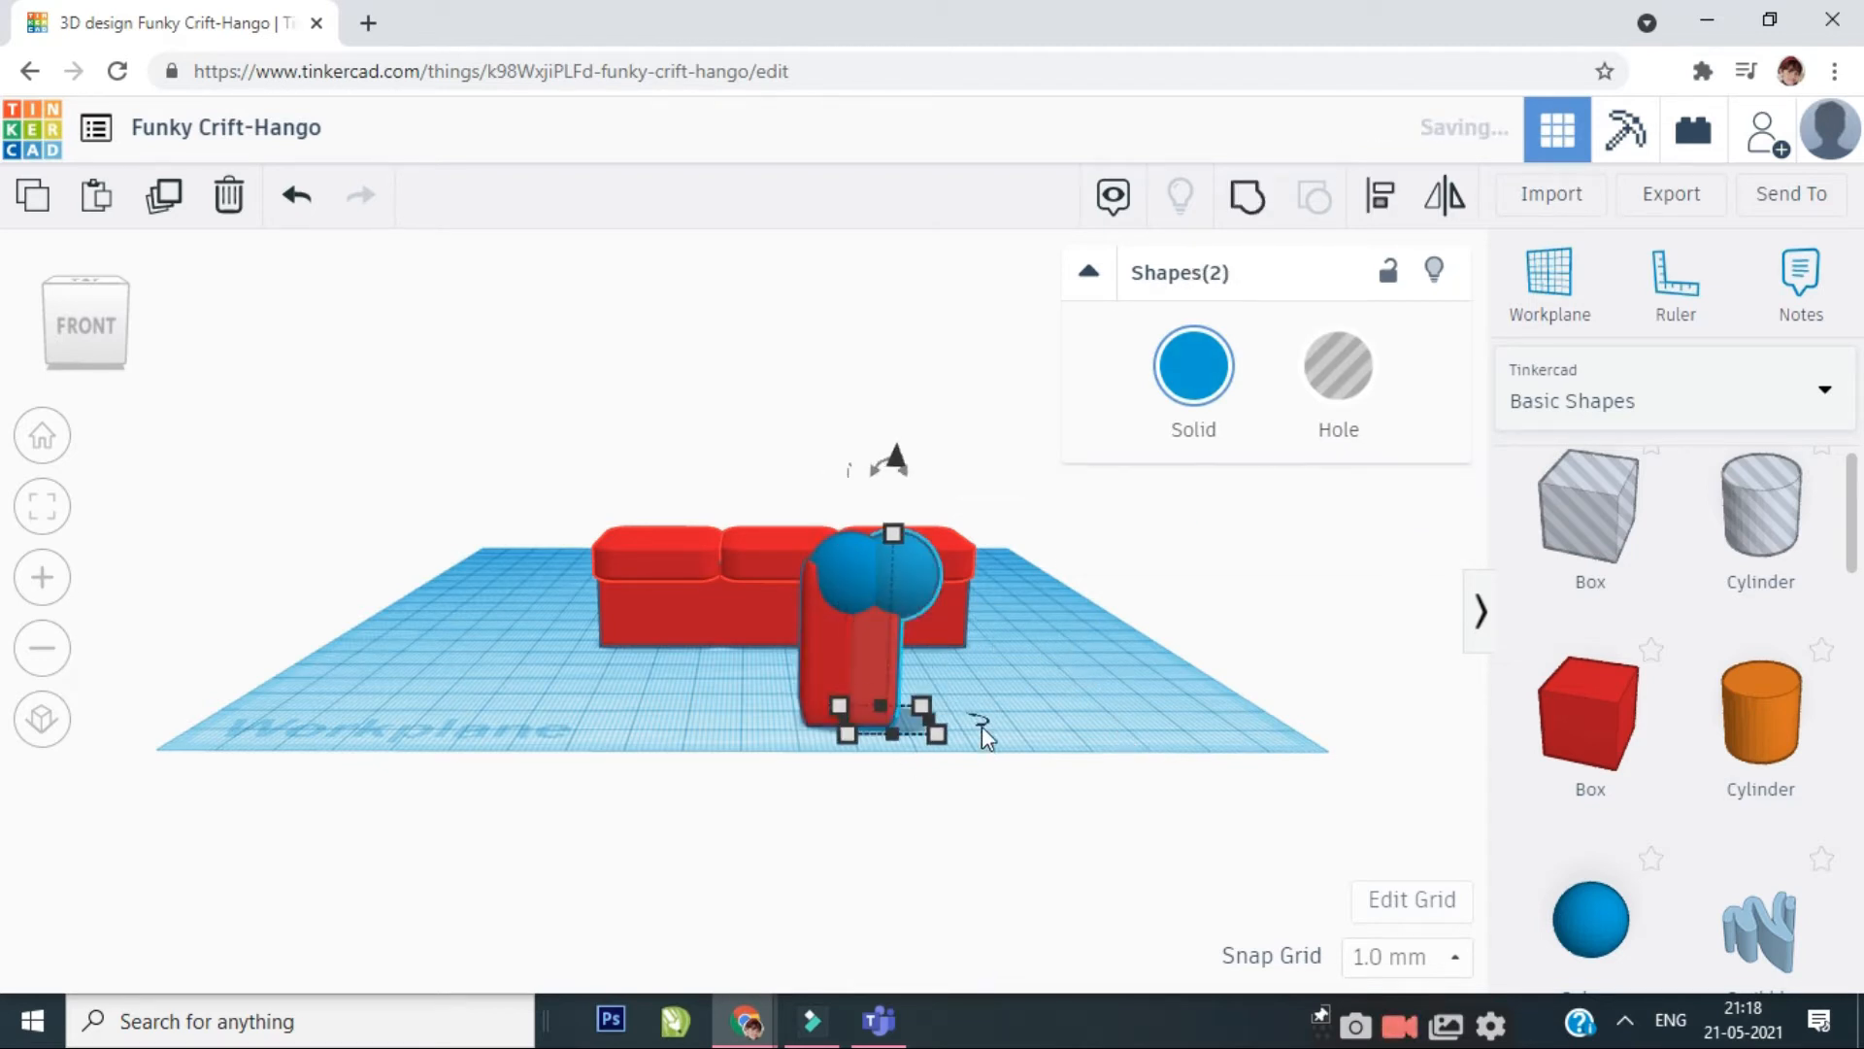
left_click(980, 723)
left_click(1448, 192)
left_click(901, 762)
left_click_drag(905, 685, 584, 602)
- Shift the copied armrest forward in small steps to line up with the seat's front edge
right_click_drag(584, 602, 860, 670)
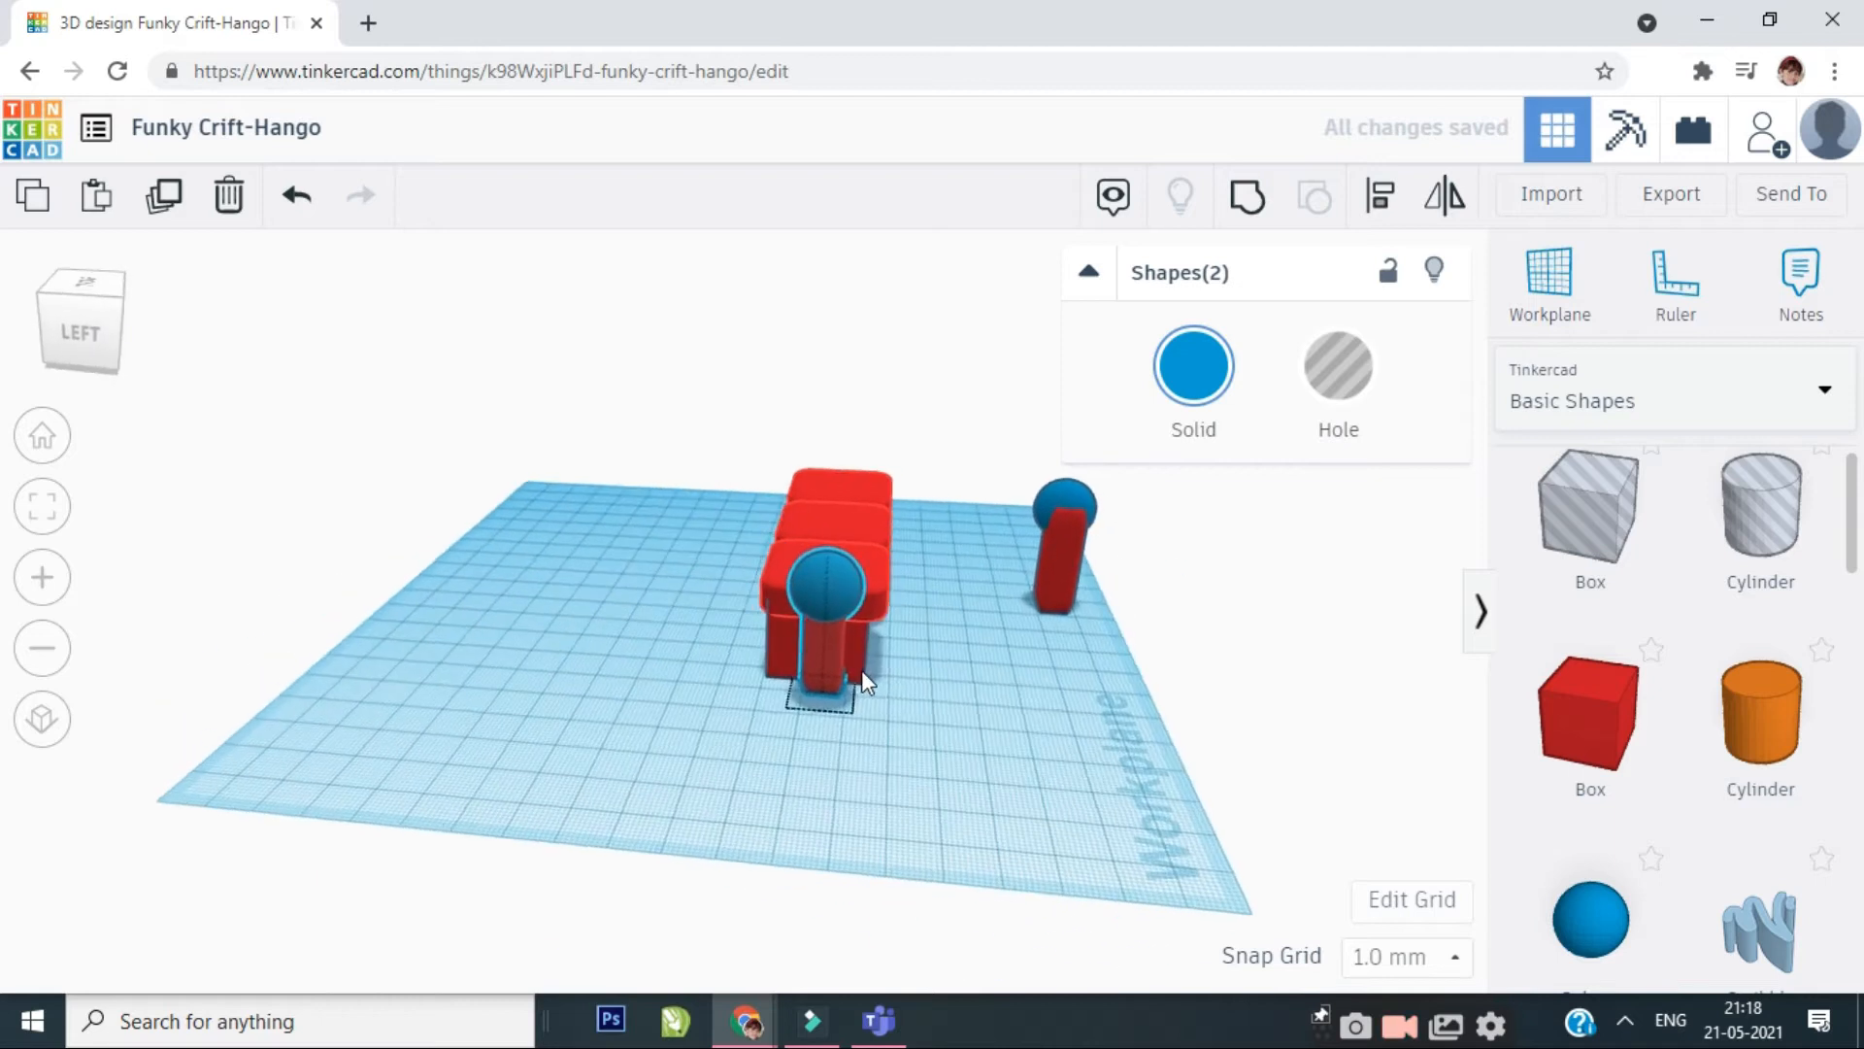
key("Right")
key("Right")
key("Right")
key("Right")
key("Right")
key("Right")
key("Right")
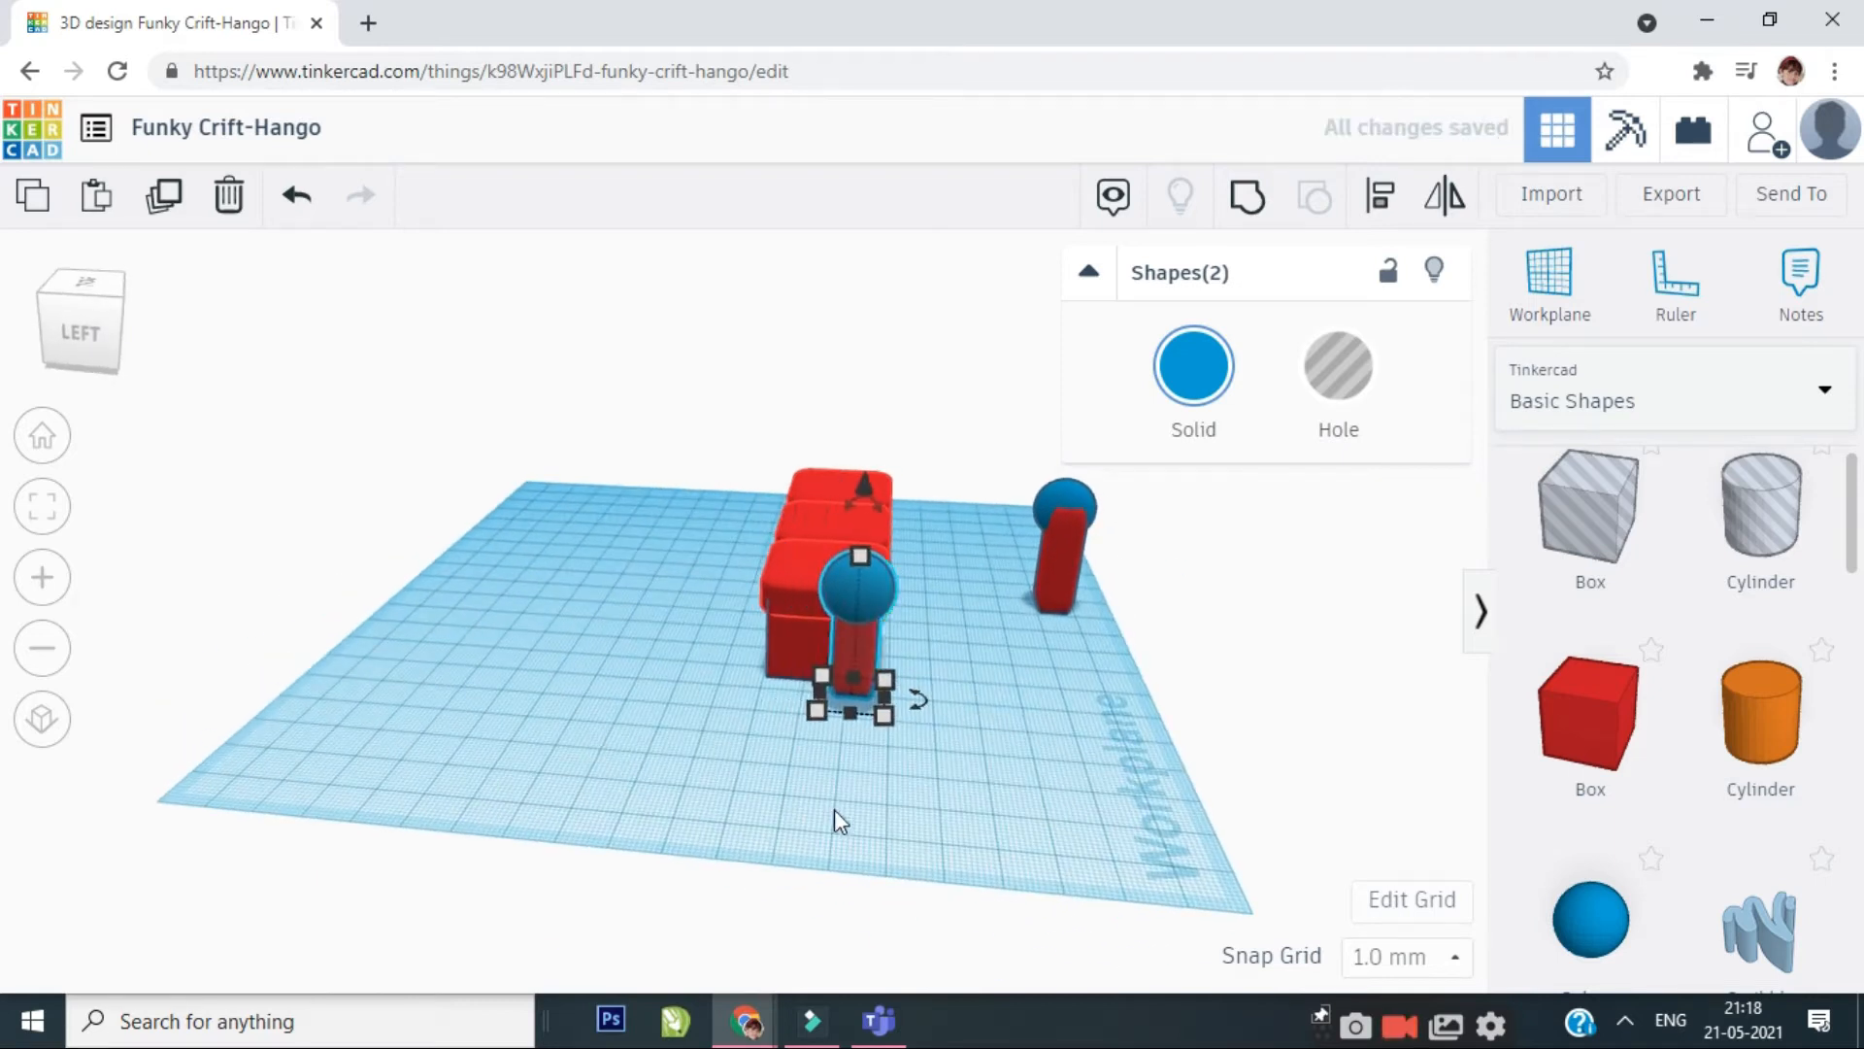
- Stretch the left armrest panel backward so it spans the depth of the seat
left_click(821, 693)
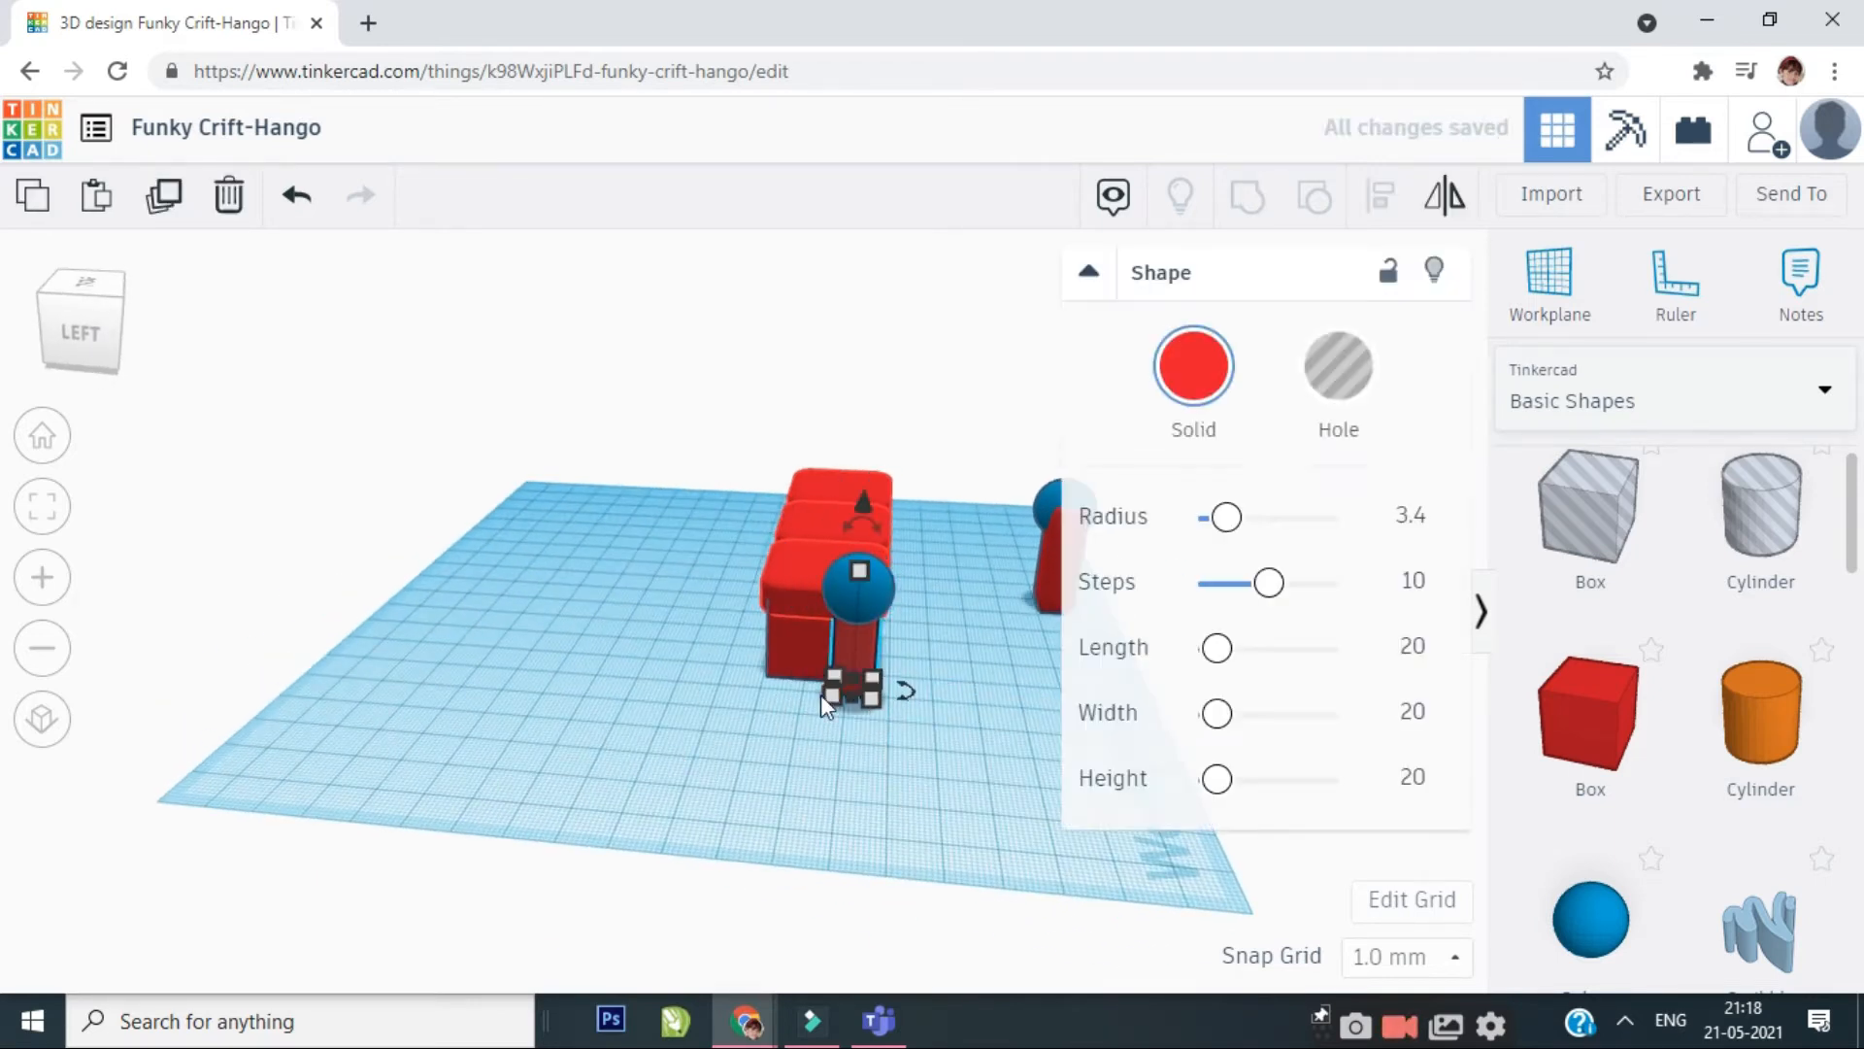
mouse_move(832, 692)
left_click_drag(832, 675, 770, 662)
- Duplicate the armrest's sphere and spread the copies back along the panel's top to form a continuous rounded pad
left_click(868, 599)
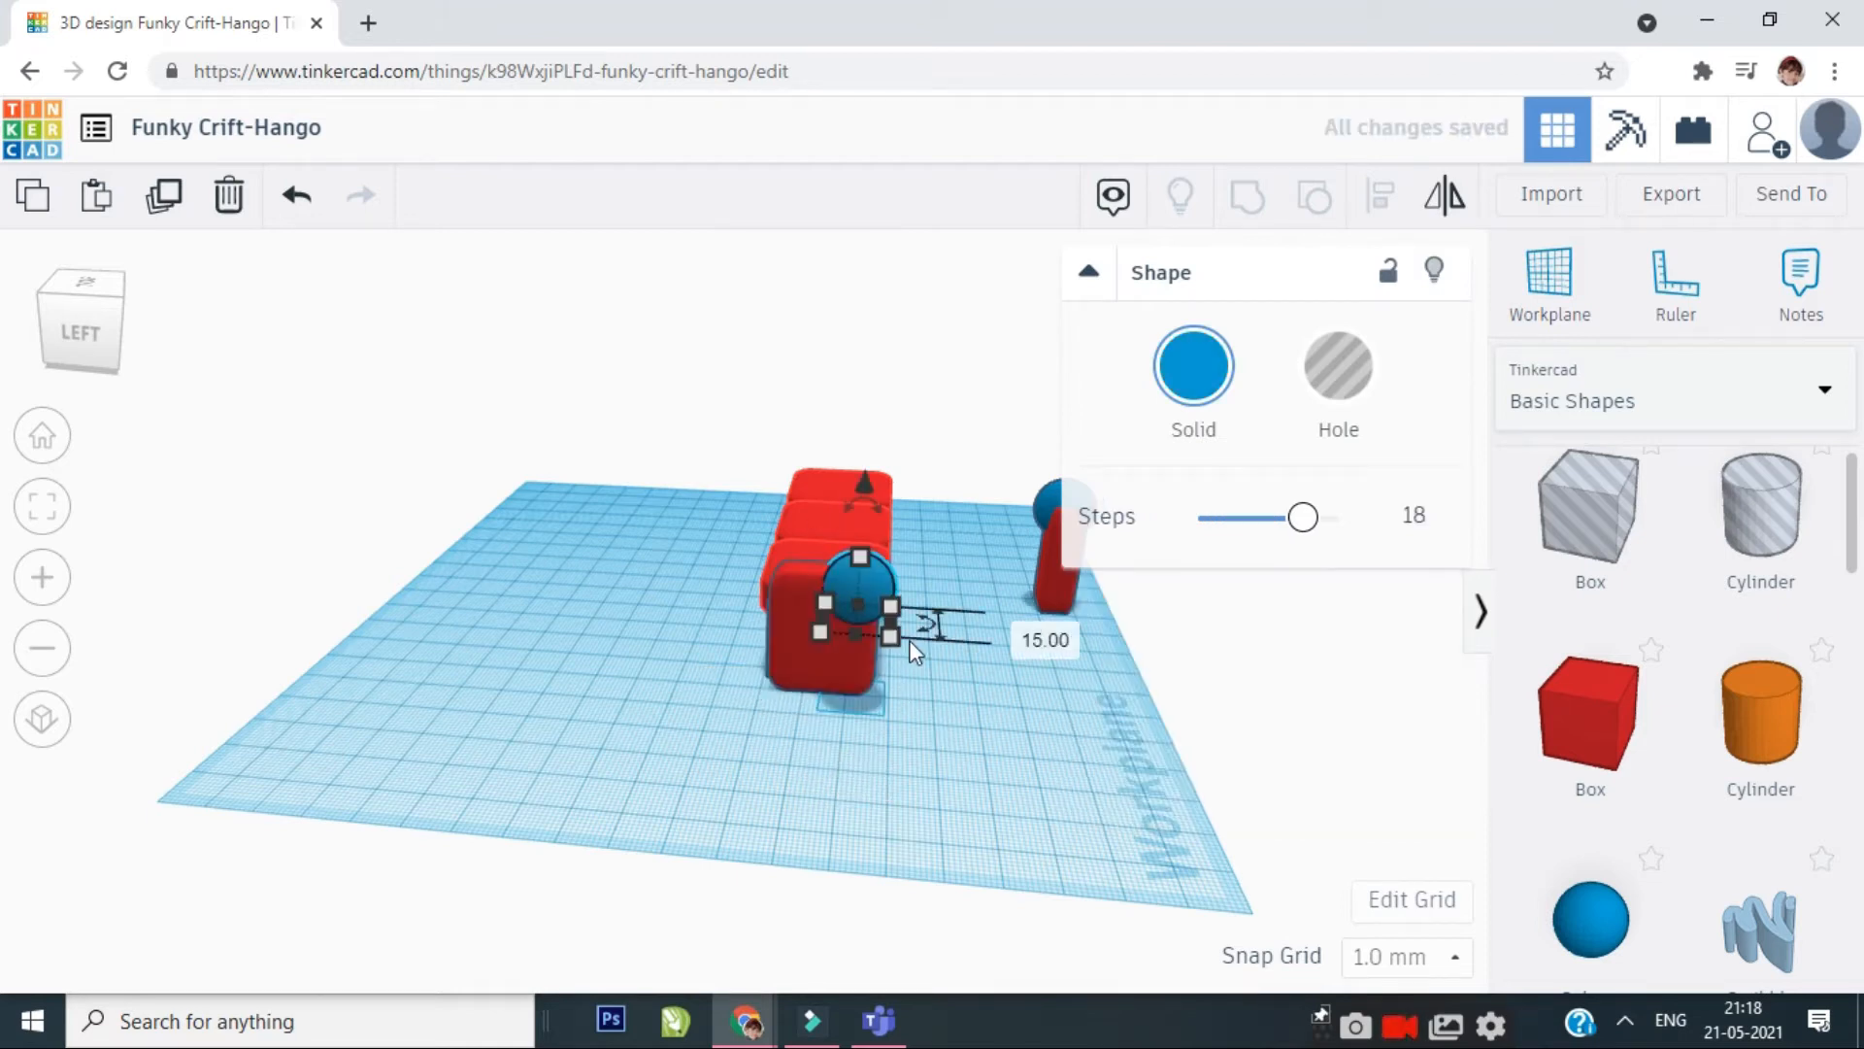
key("ctrl+v")
key("Left")
key("Left")
key("Left")
key("Left")
key("Left")
key("Left")
key("Left")
key("Left")
key("Left")
key("Left")
key("Left")
key("Left")
key("Left")
key("Left")
key("Left")
key("Right")
key("Right")
key("Right")
key("Left")
key("Left")
key("Left")
key("Left")
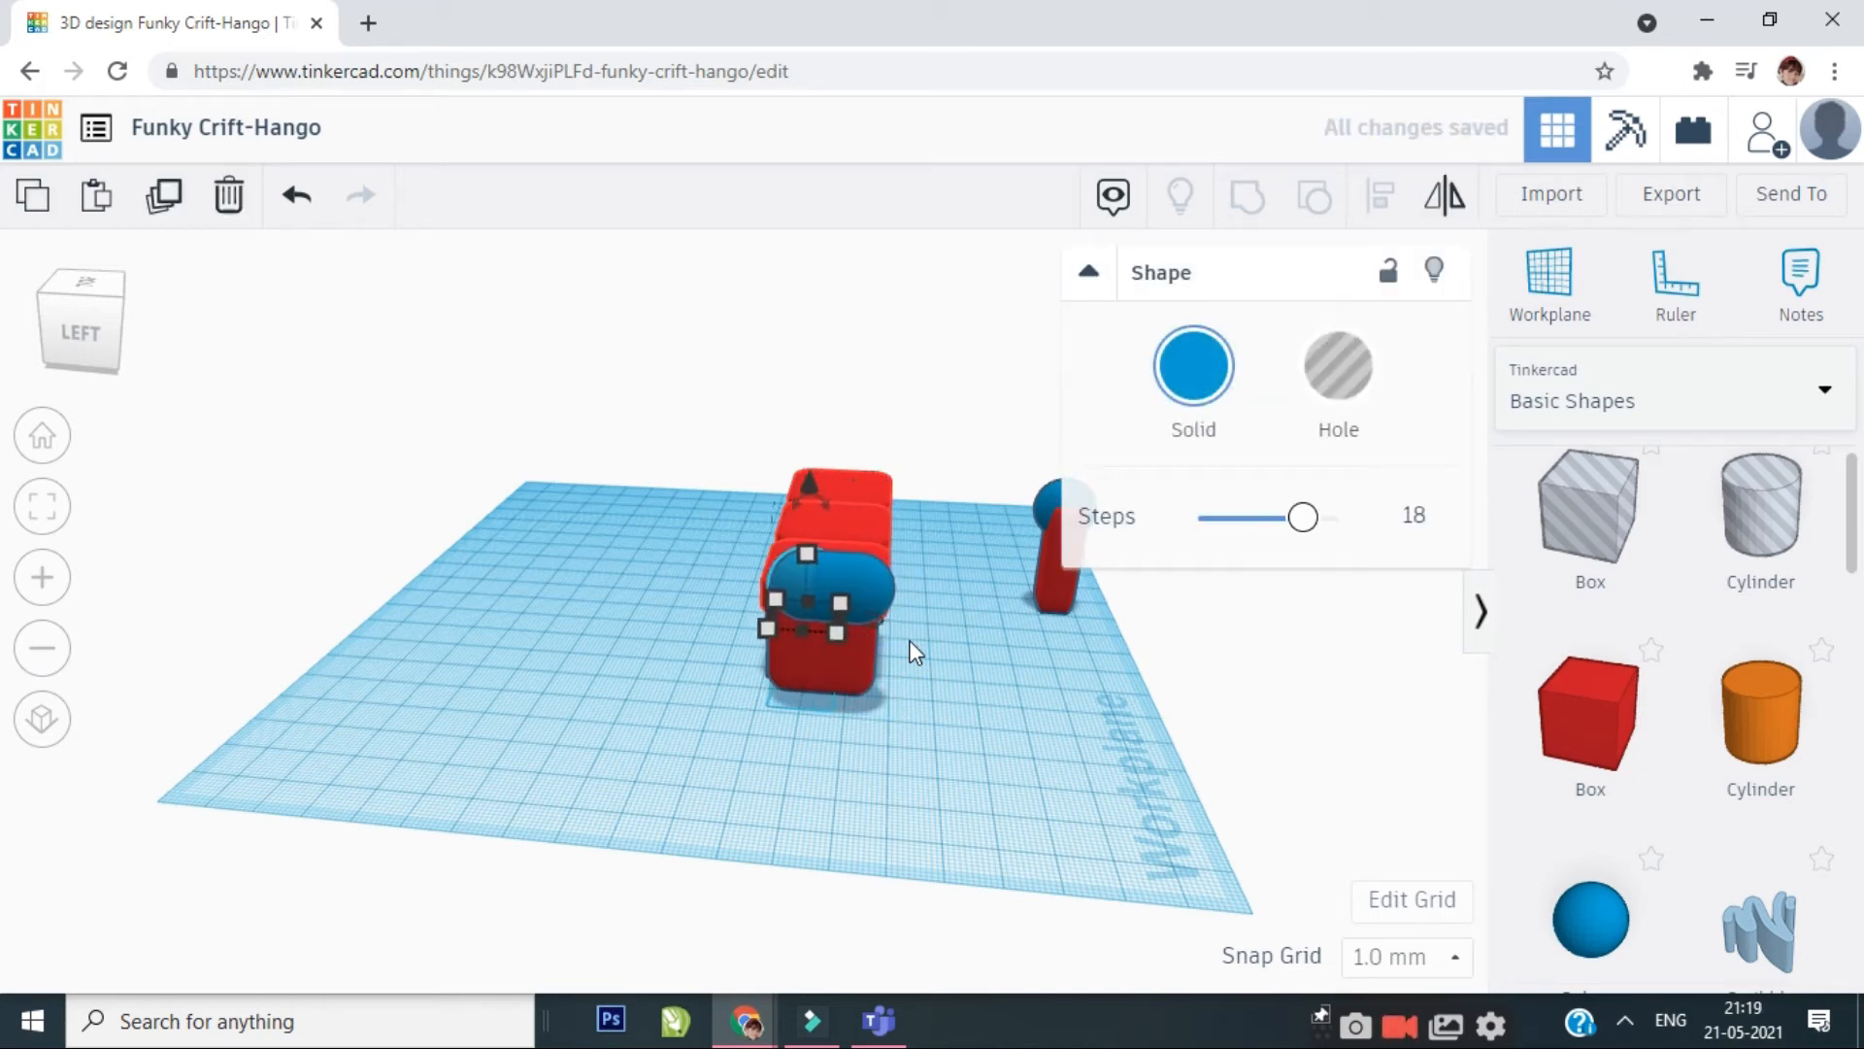
left_click(914, 653)
- Copy the finished armrest in front of the sofa and delete the extra long base box copied with it
right_click_drag(1042, 763, 636, 769)
right_click_drag(534, 728, 1083, 728)
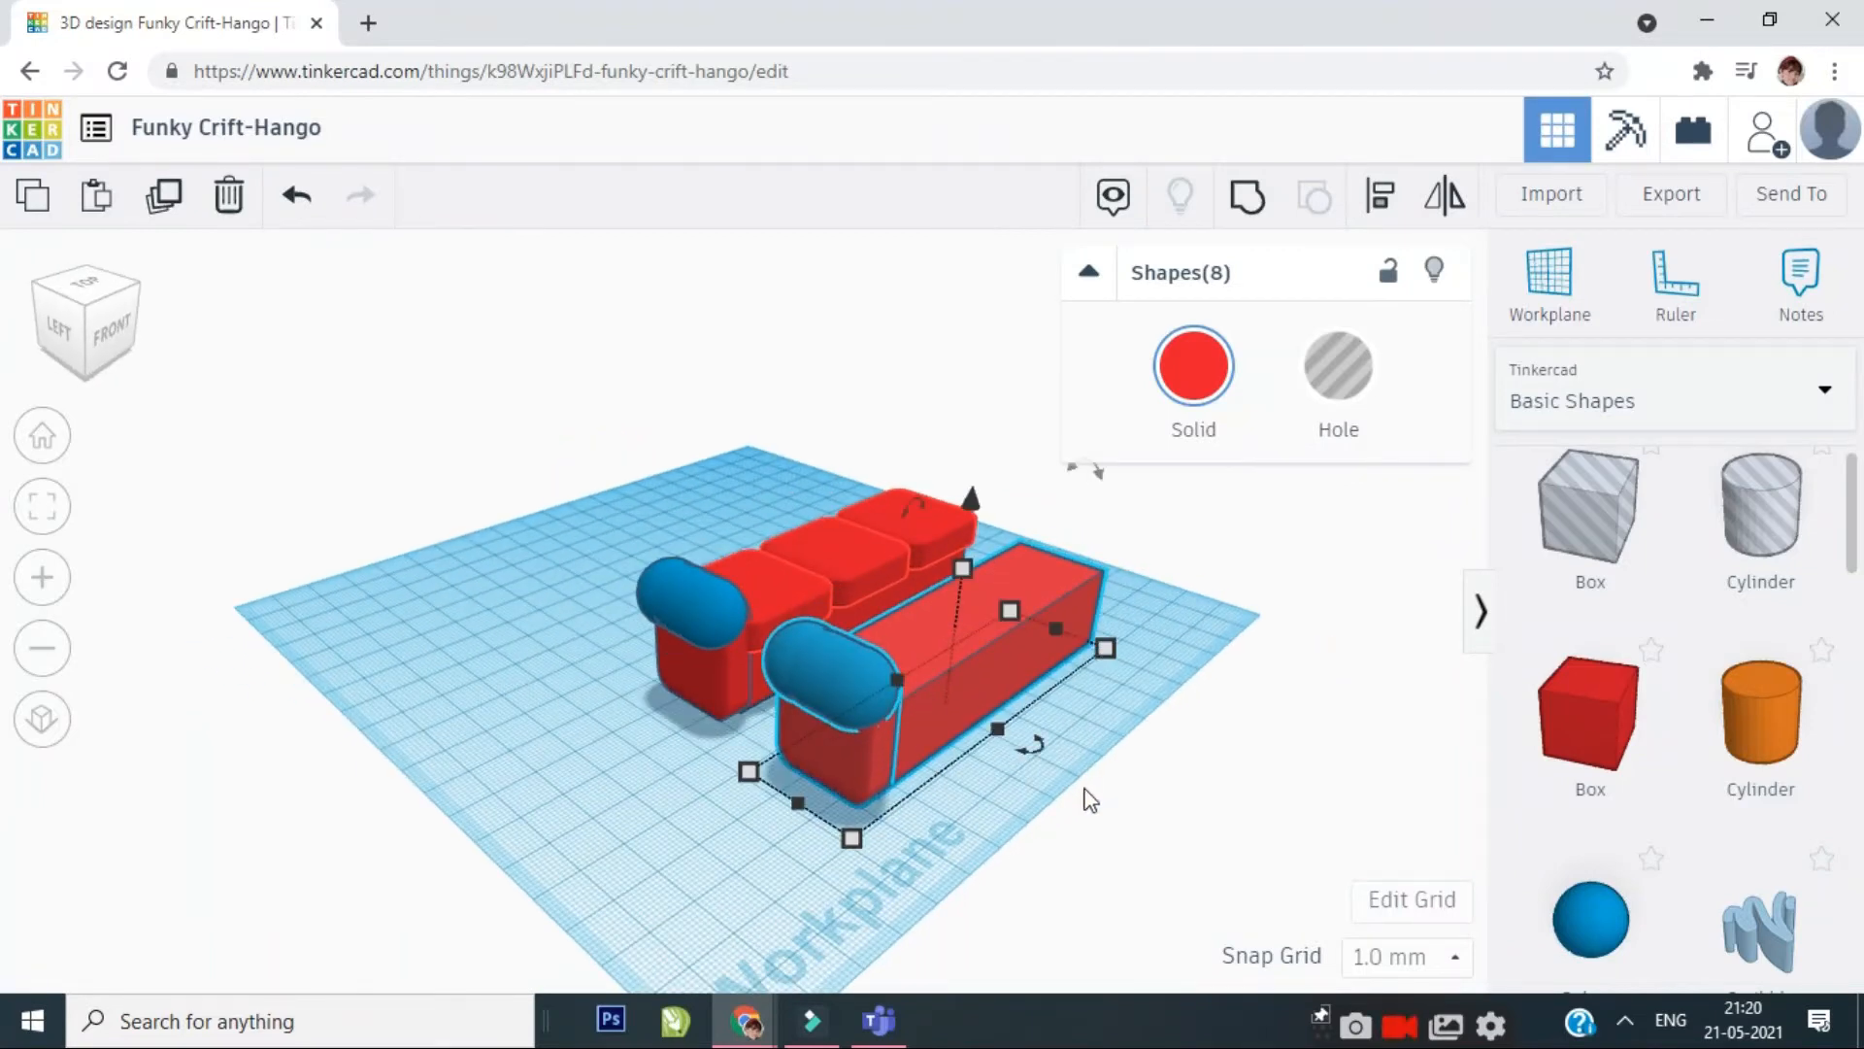
left_click(958, 649)
left_click(228, 184)
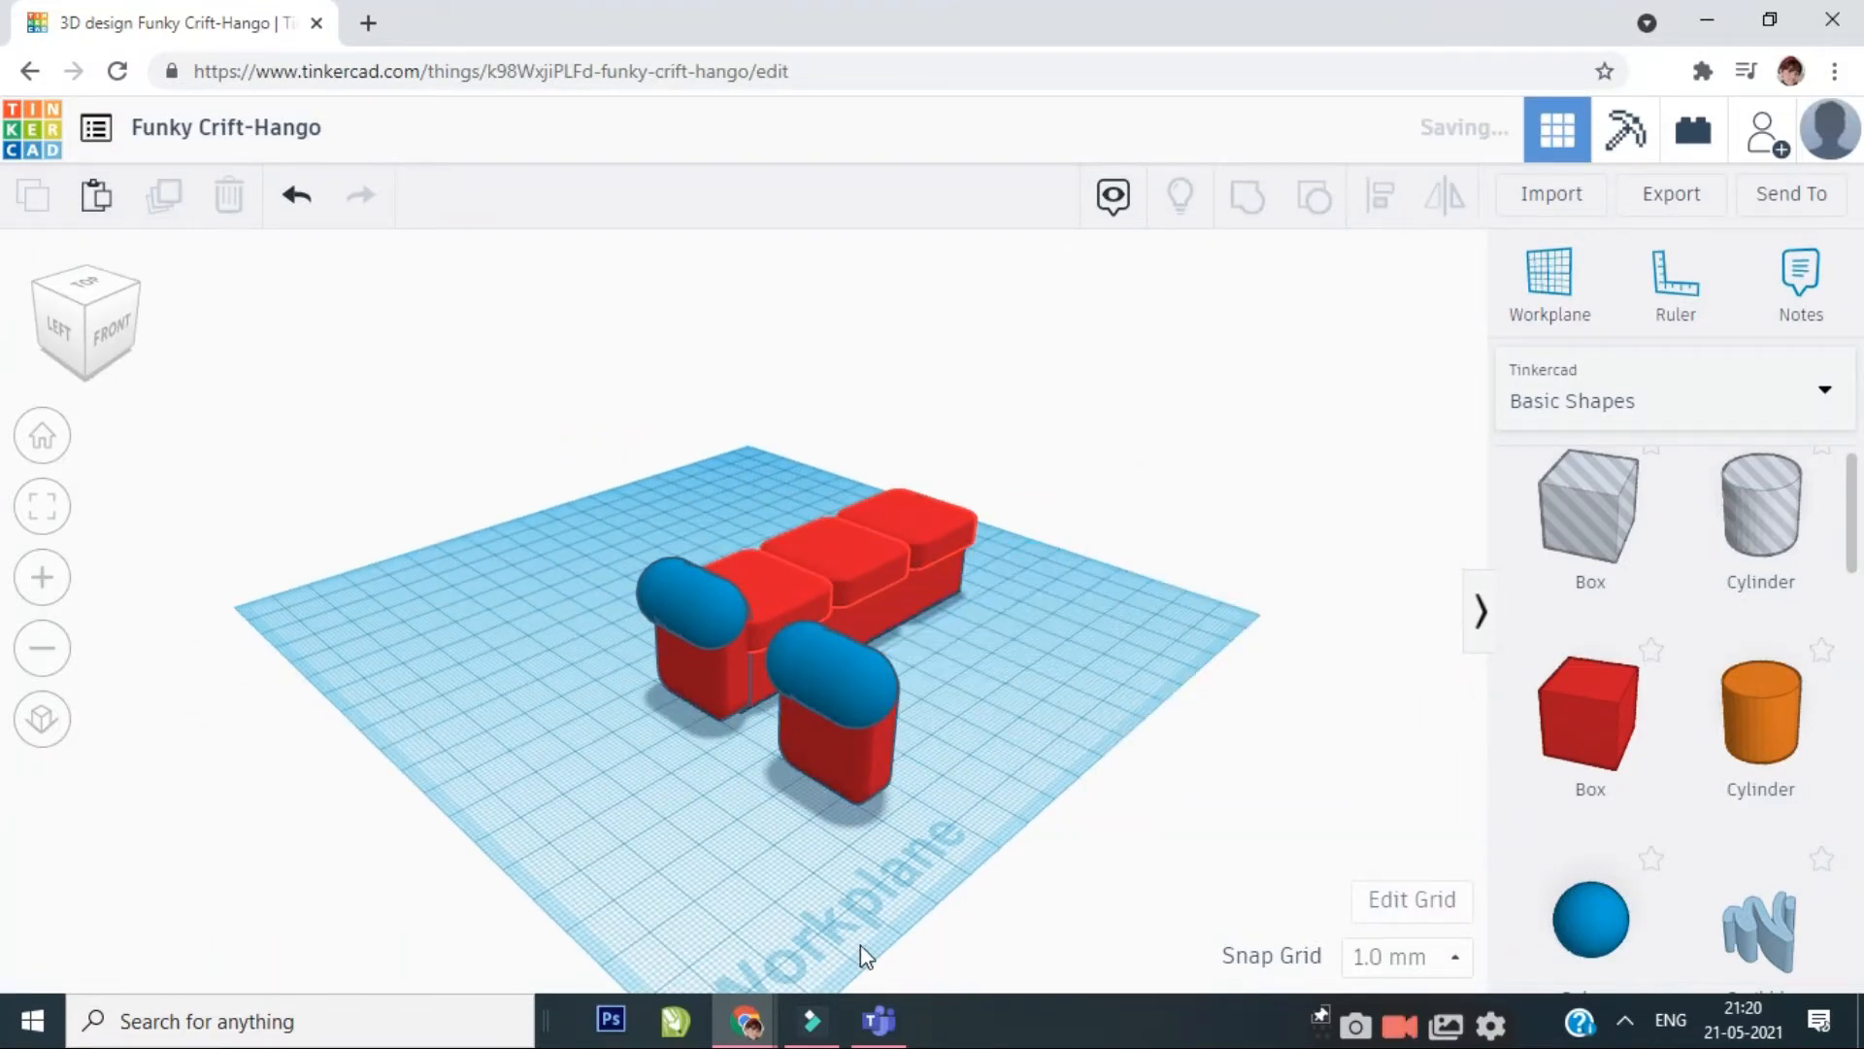
- Mirror the front armrest copy lengthwise so it faces the sofa's right end
left_click(805, 666)
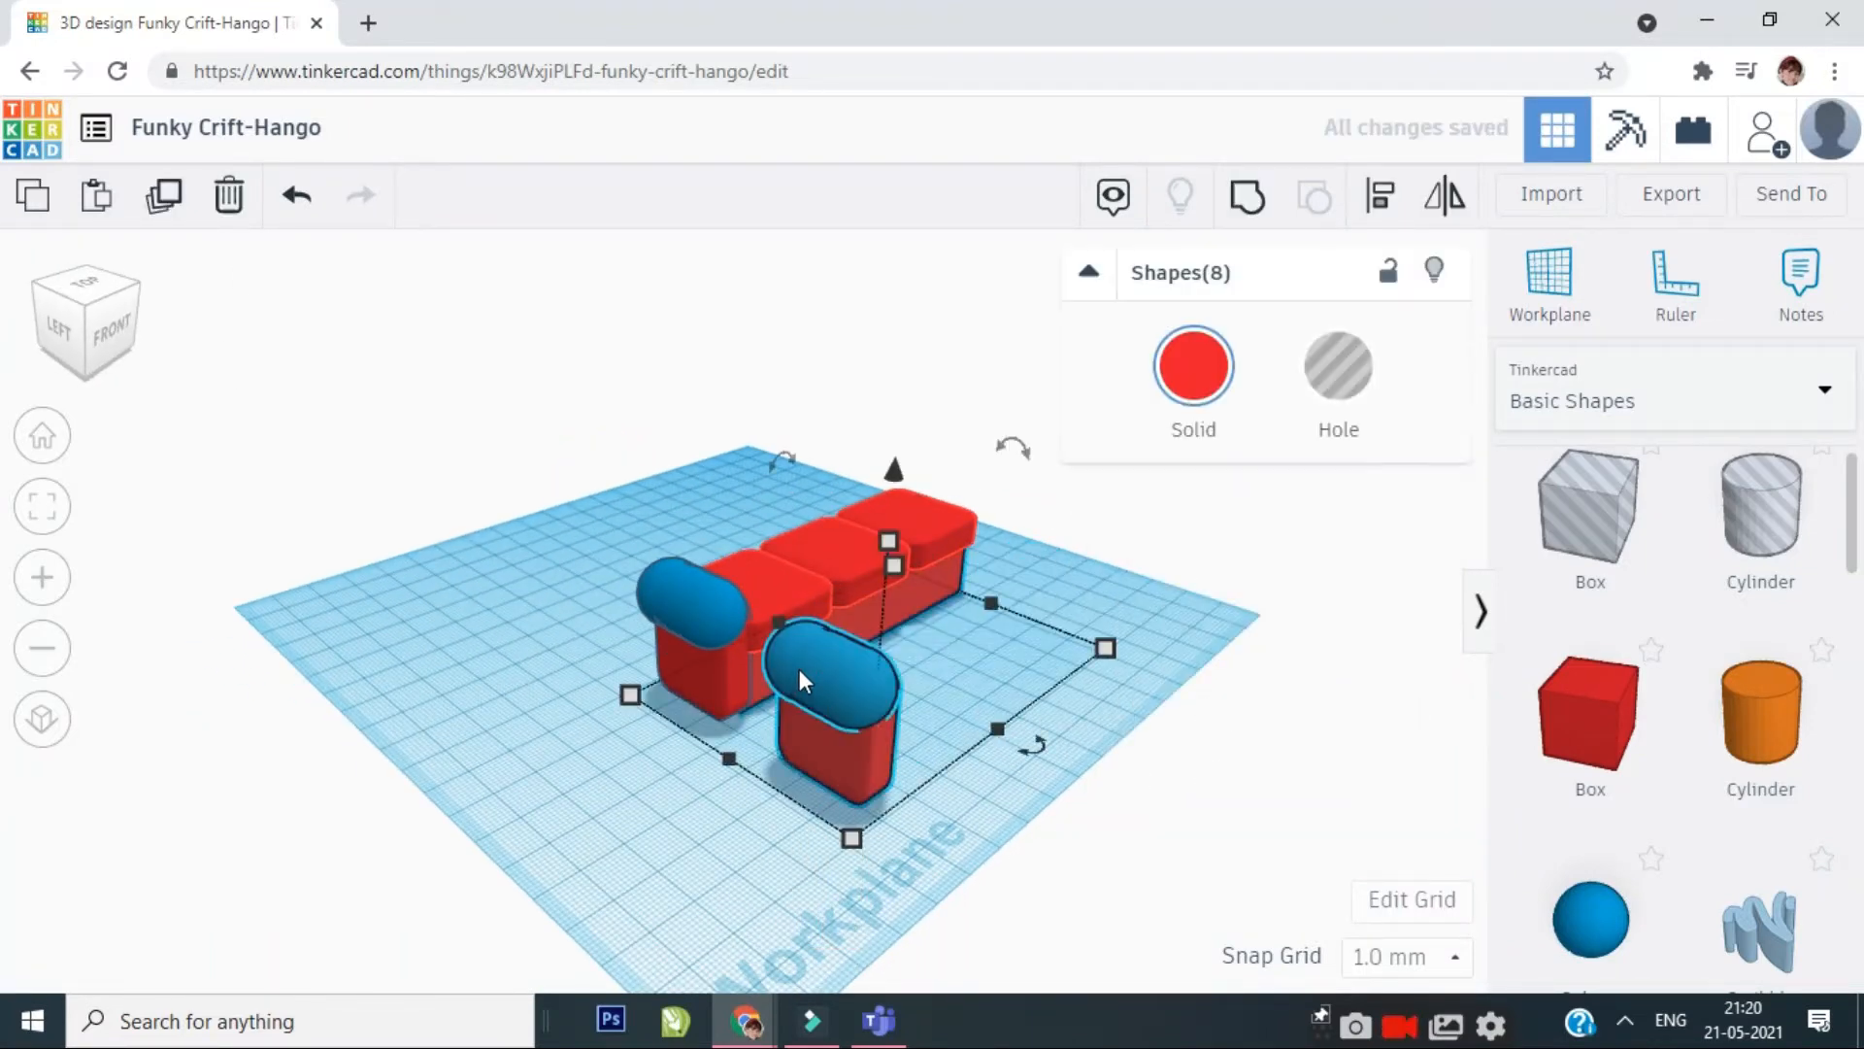
left_click(1438, 212)
left_click(1029, 744)
right_click_drag(1177, 699, 941, 590)
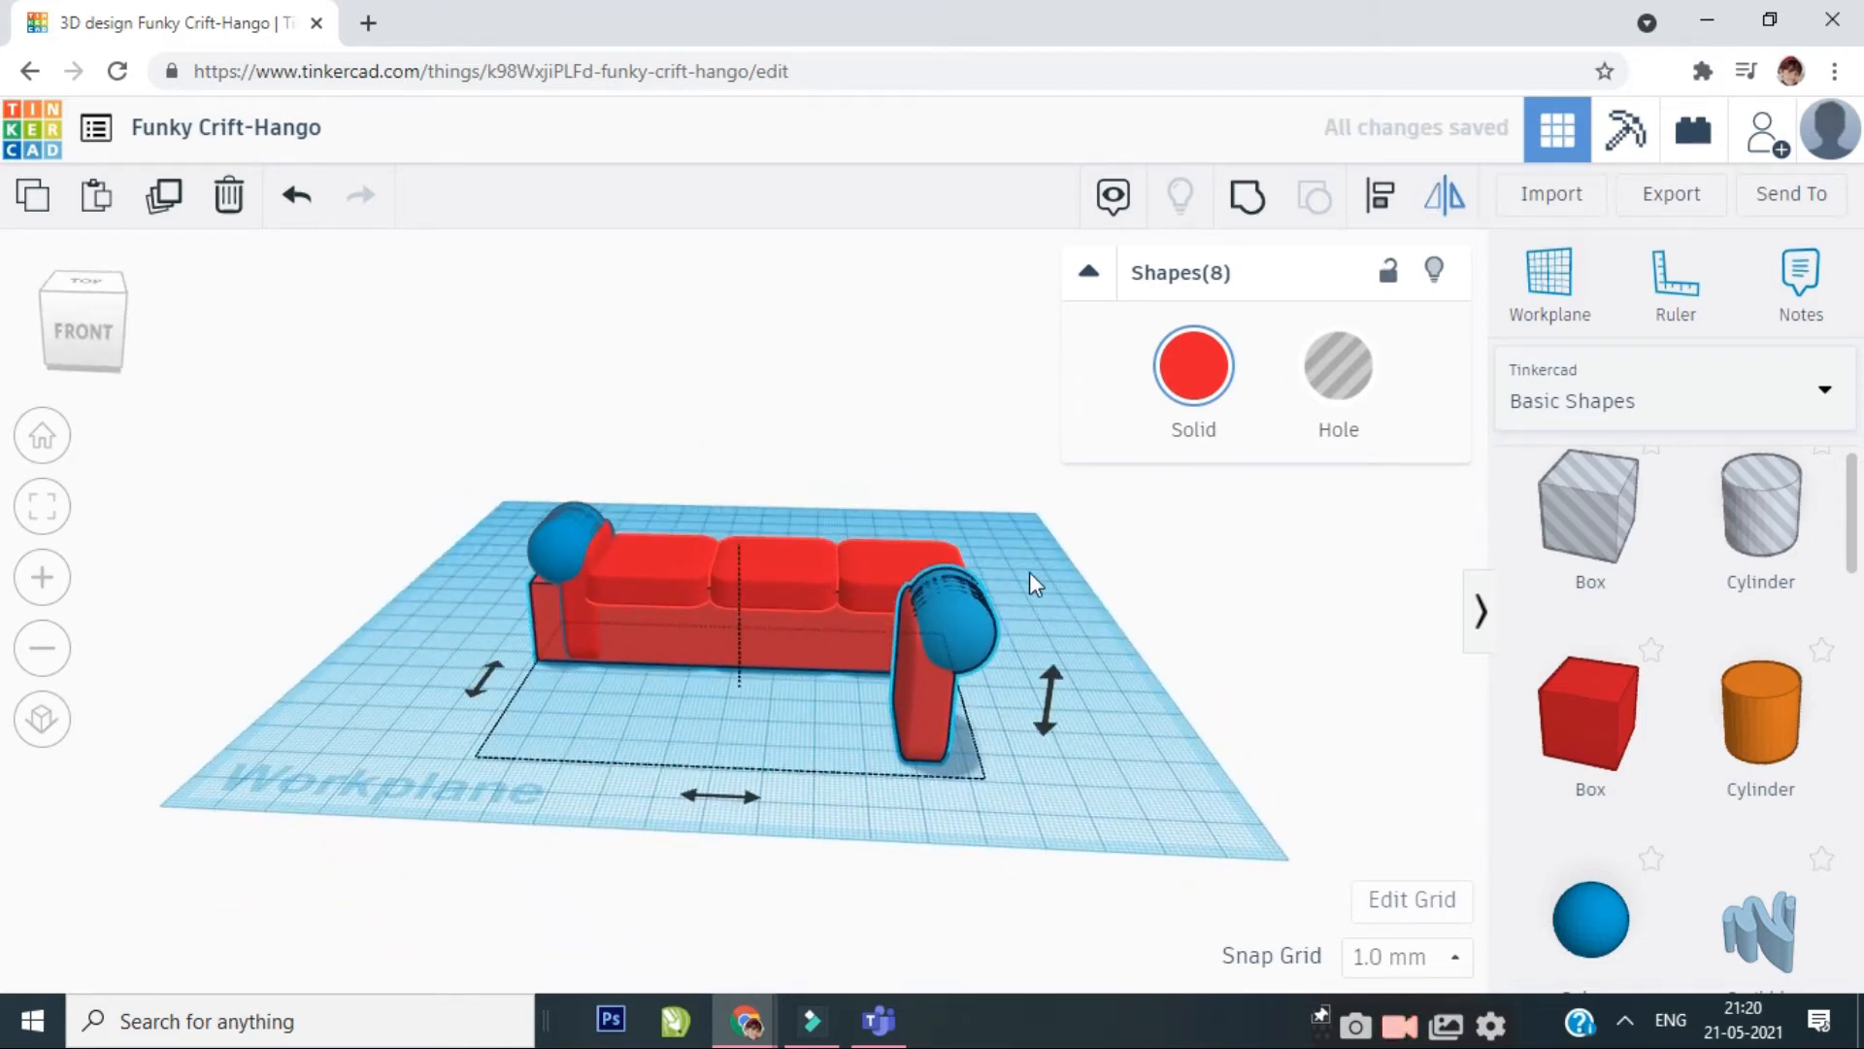
- Move the mirrored armrest back and nudge it outward until it sits against the right end of the seat
left_click_drag(602, 481, 436, 500)
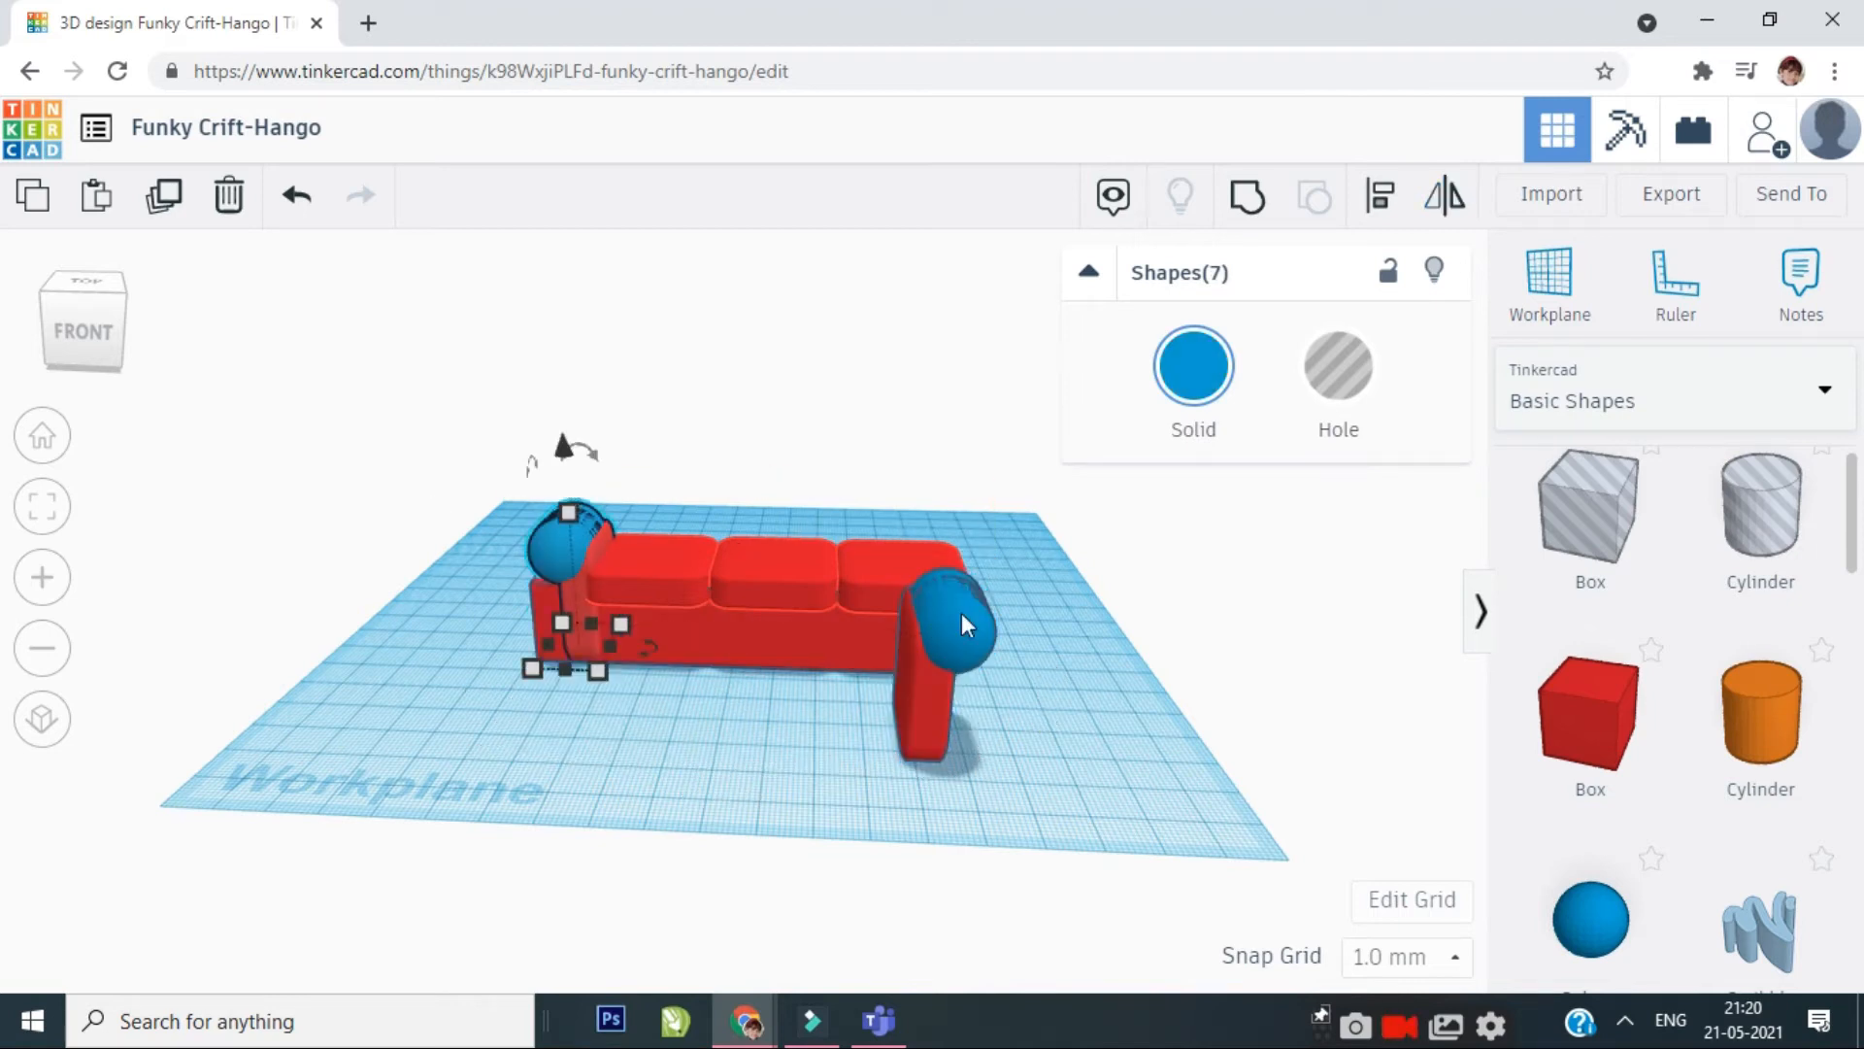
right_click_drag(938, 693, 746, 837)
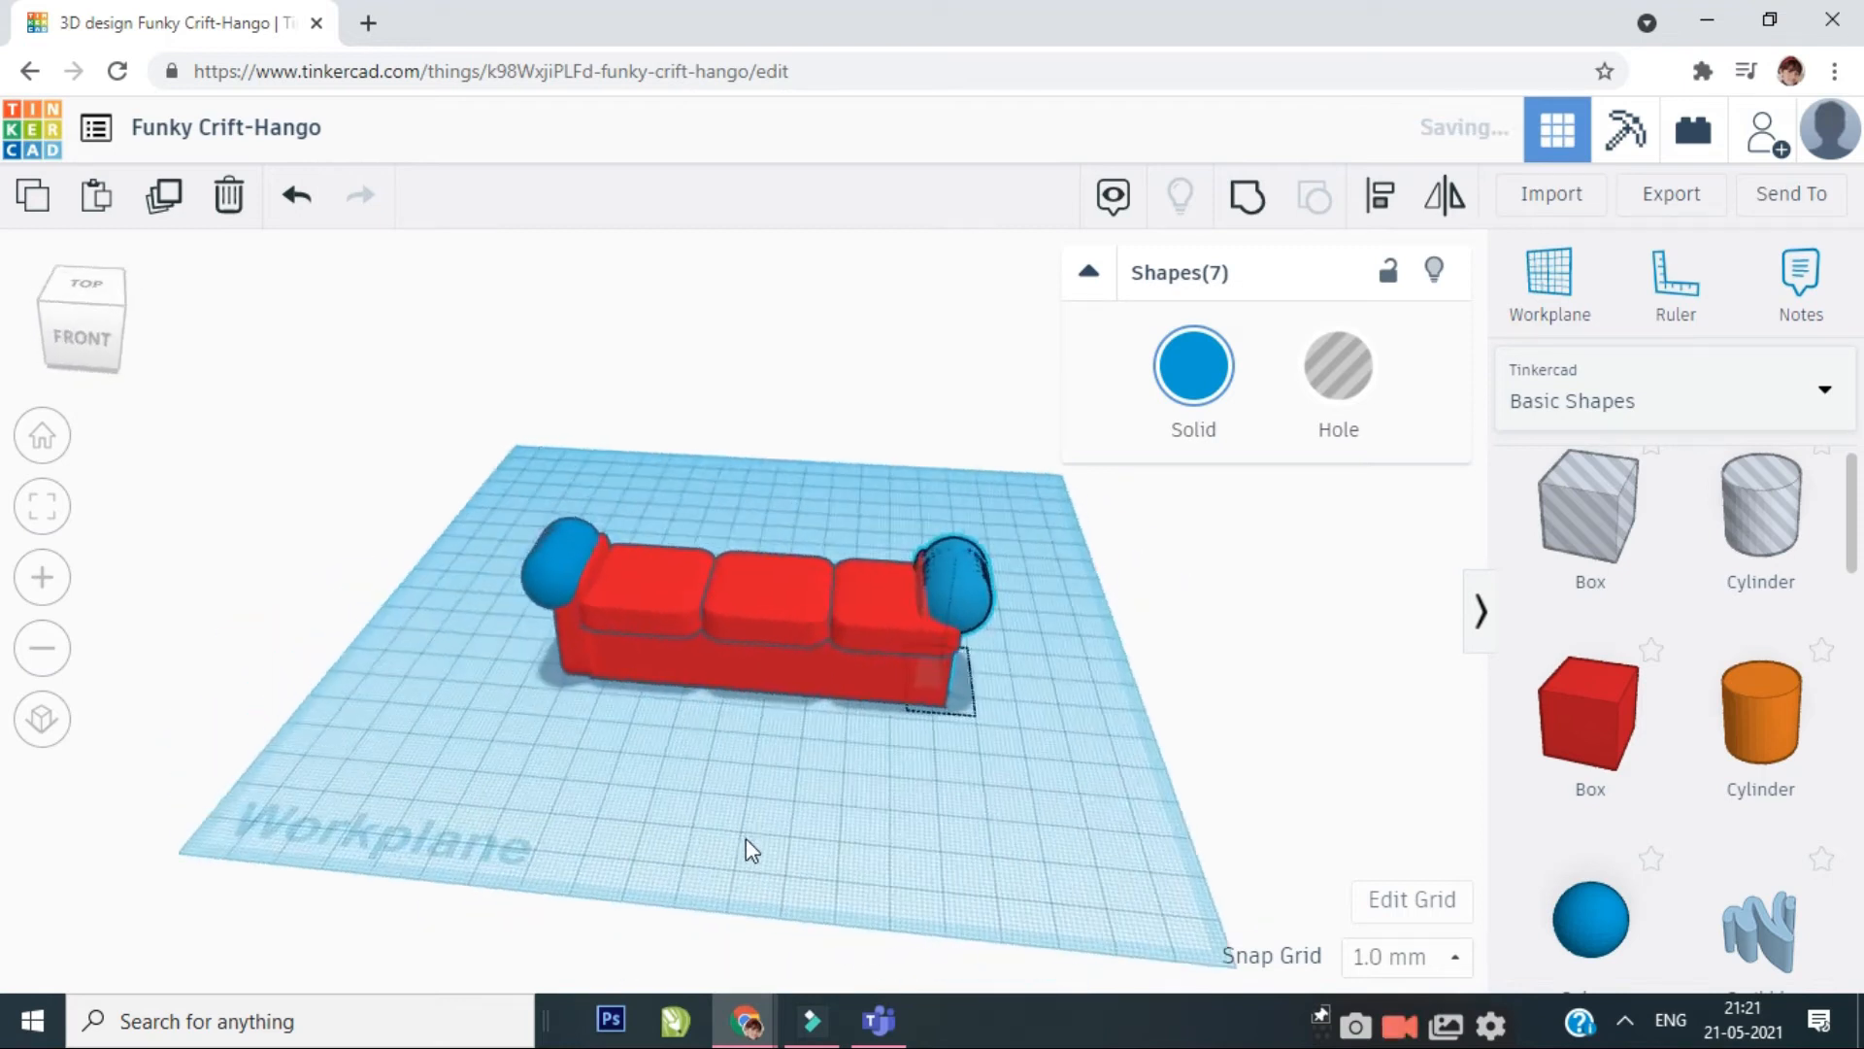
key("Right")
key("Right")
key("Right")
key("Right")
key("Right")
key("Right")
key("Right")
key("Right")
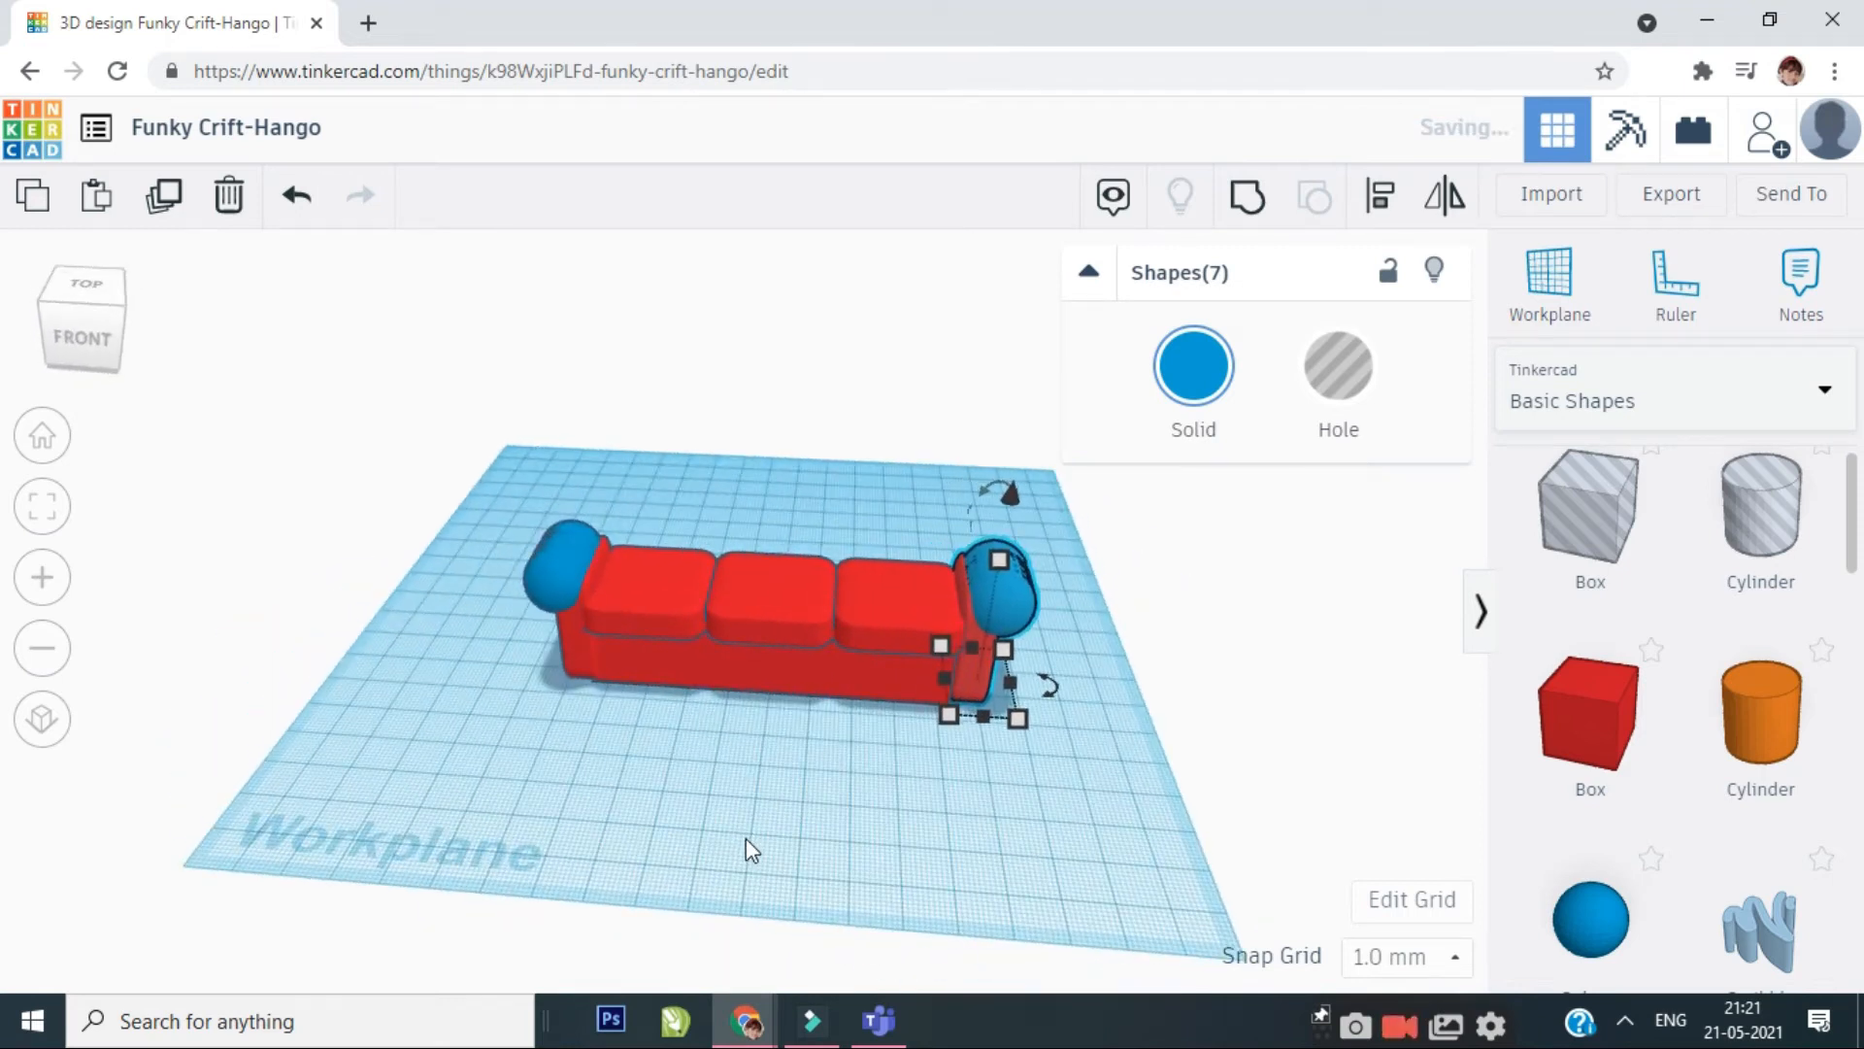
- Recolour the rounded pads of both armrests red to match the sofa
right_click_drag(746, 837, 836, 803)
left_click(832, 848)
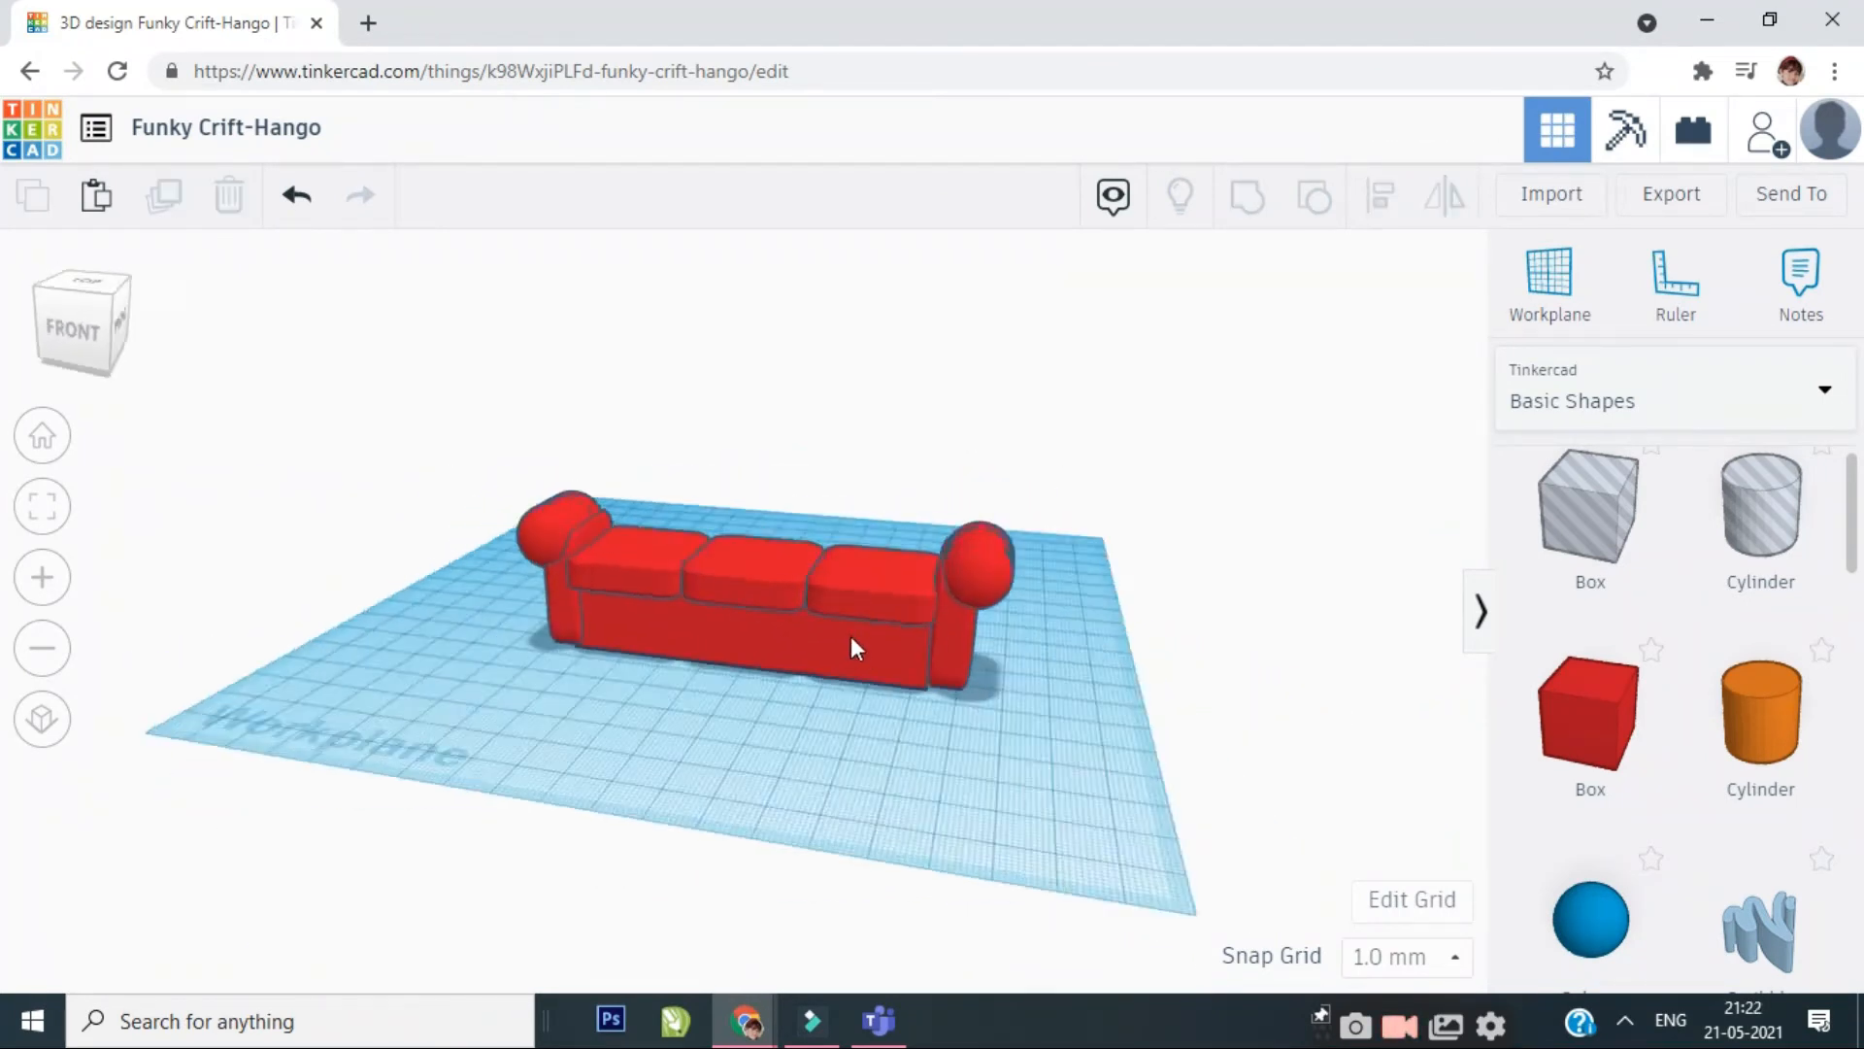
right_click_drag(851, 637, 1116, 732)
left_click(936, 611)
left_click(1216, 844)
- Add a box 26 mm wide and deep in front of the sofa, set its radius to 3.4, and flatten it into a slab
right_click_drag(1072, 813, 1063, 757)
left_click_drag(1557, 715, 803, 842)
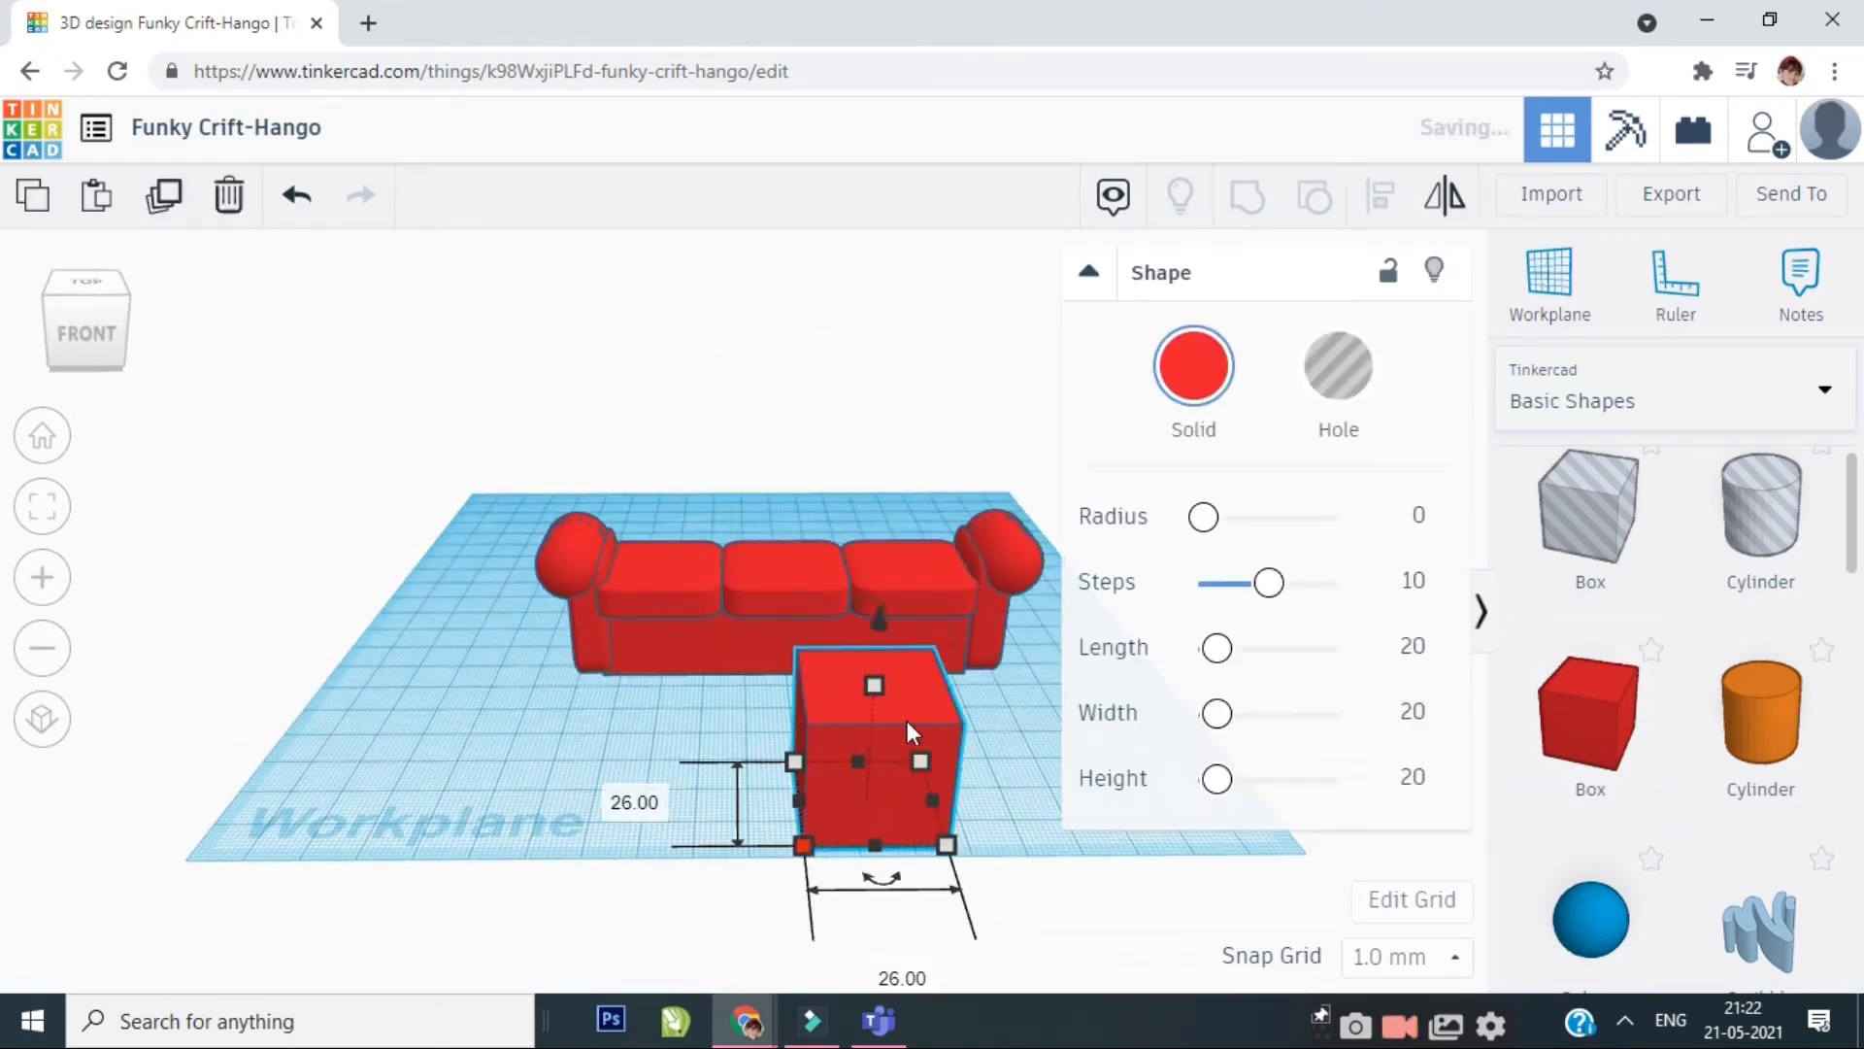
left_click(1415, 518)
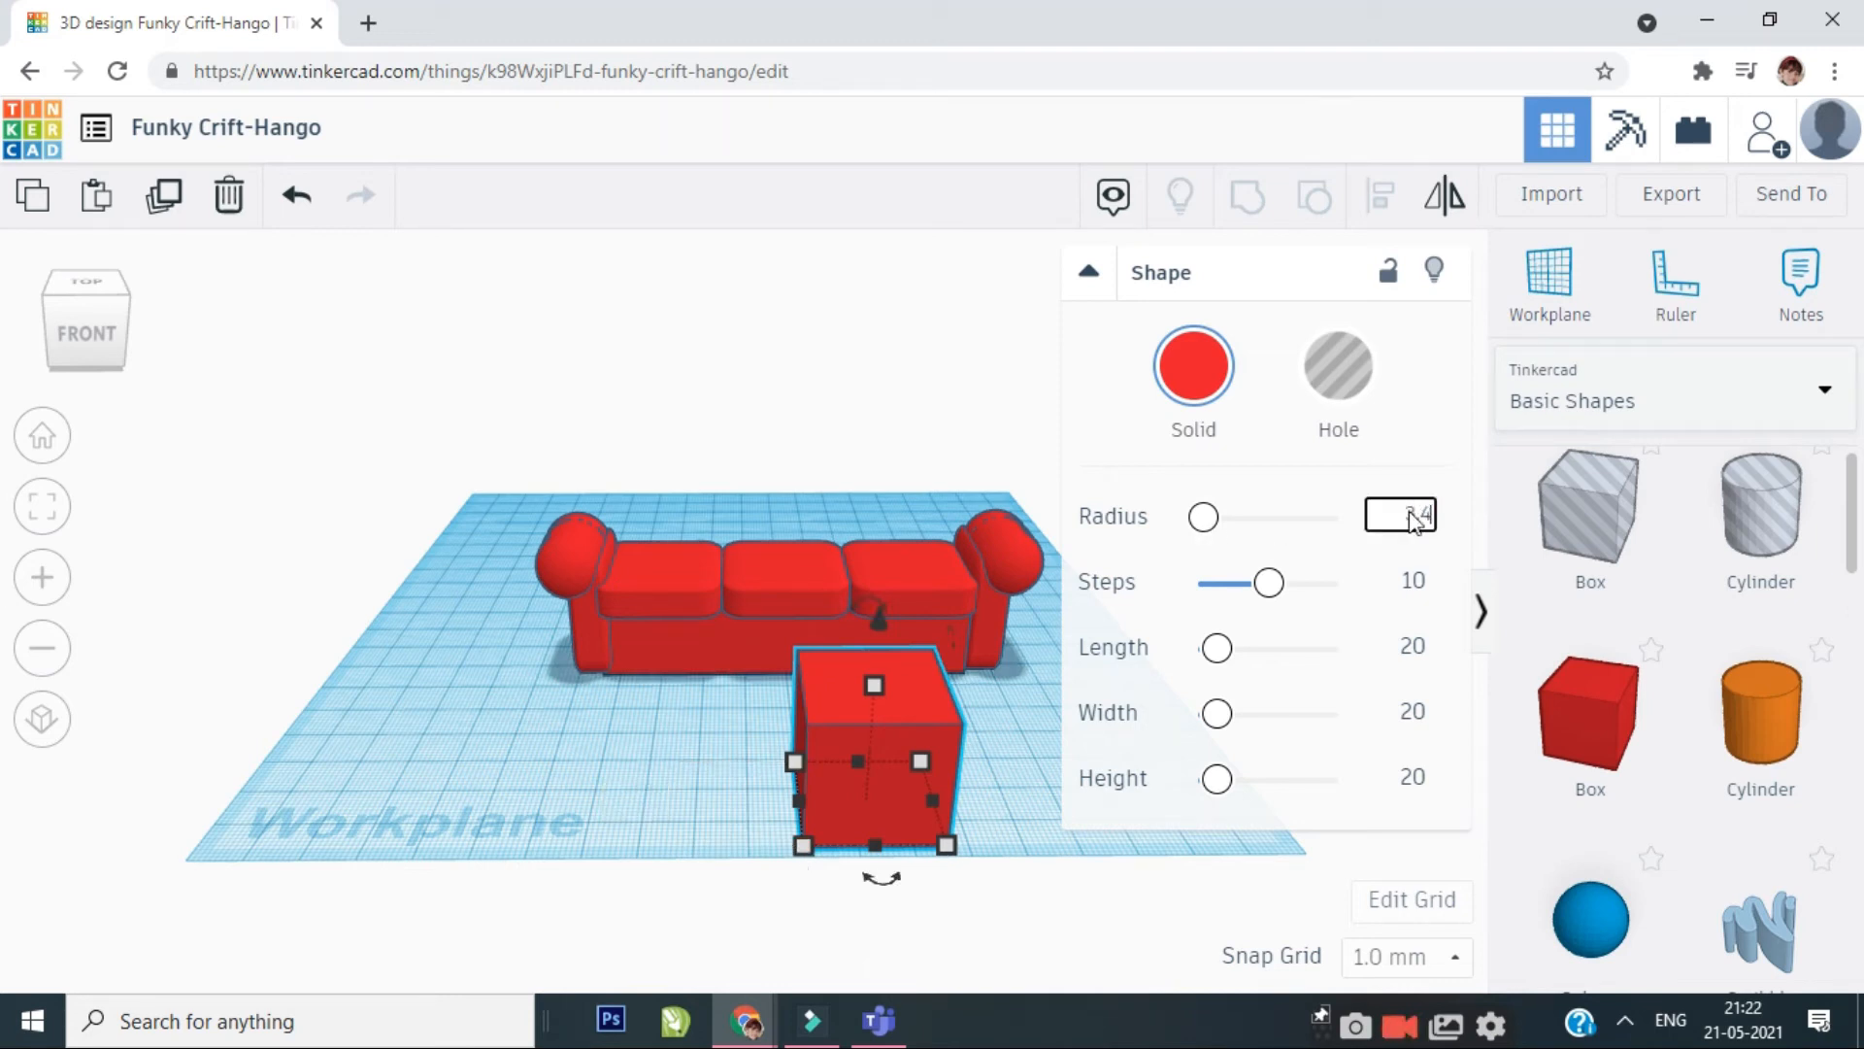
type("3.4")
key("Return")
left_click_drag(876, 720, 870, 776)
- Tilt the slab 90° to stand upright, and turn it 90° about the vertical axis so it faces forward
left_click_drag(847, 684, 804, 751)
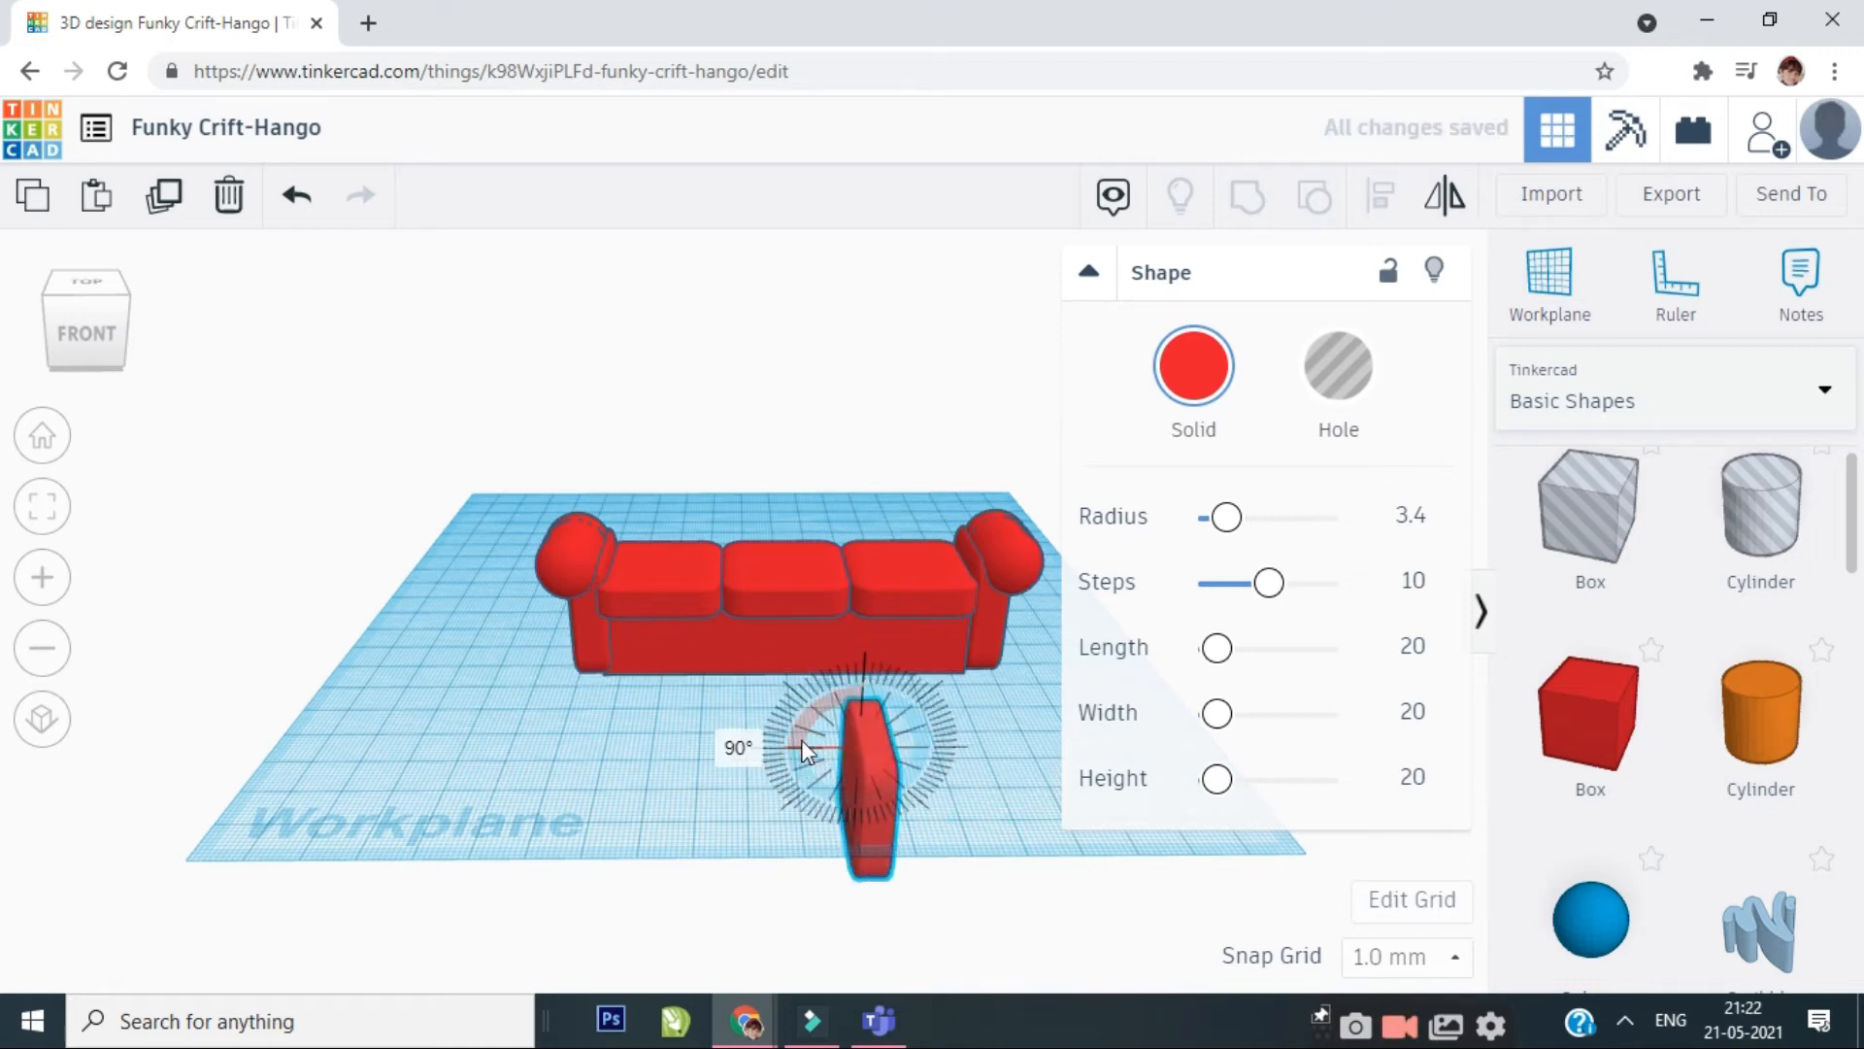
left_click(878, 879)
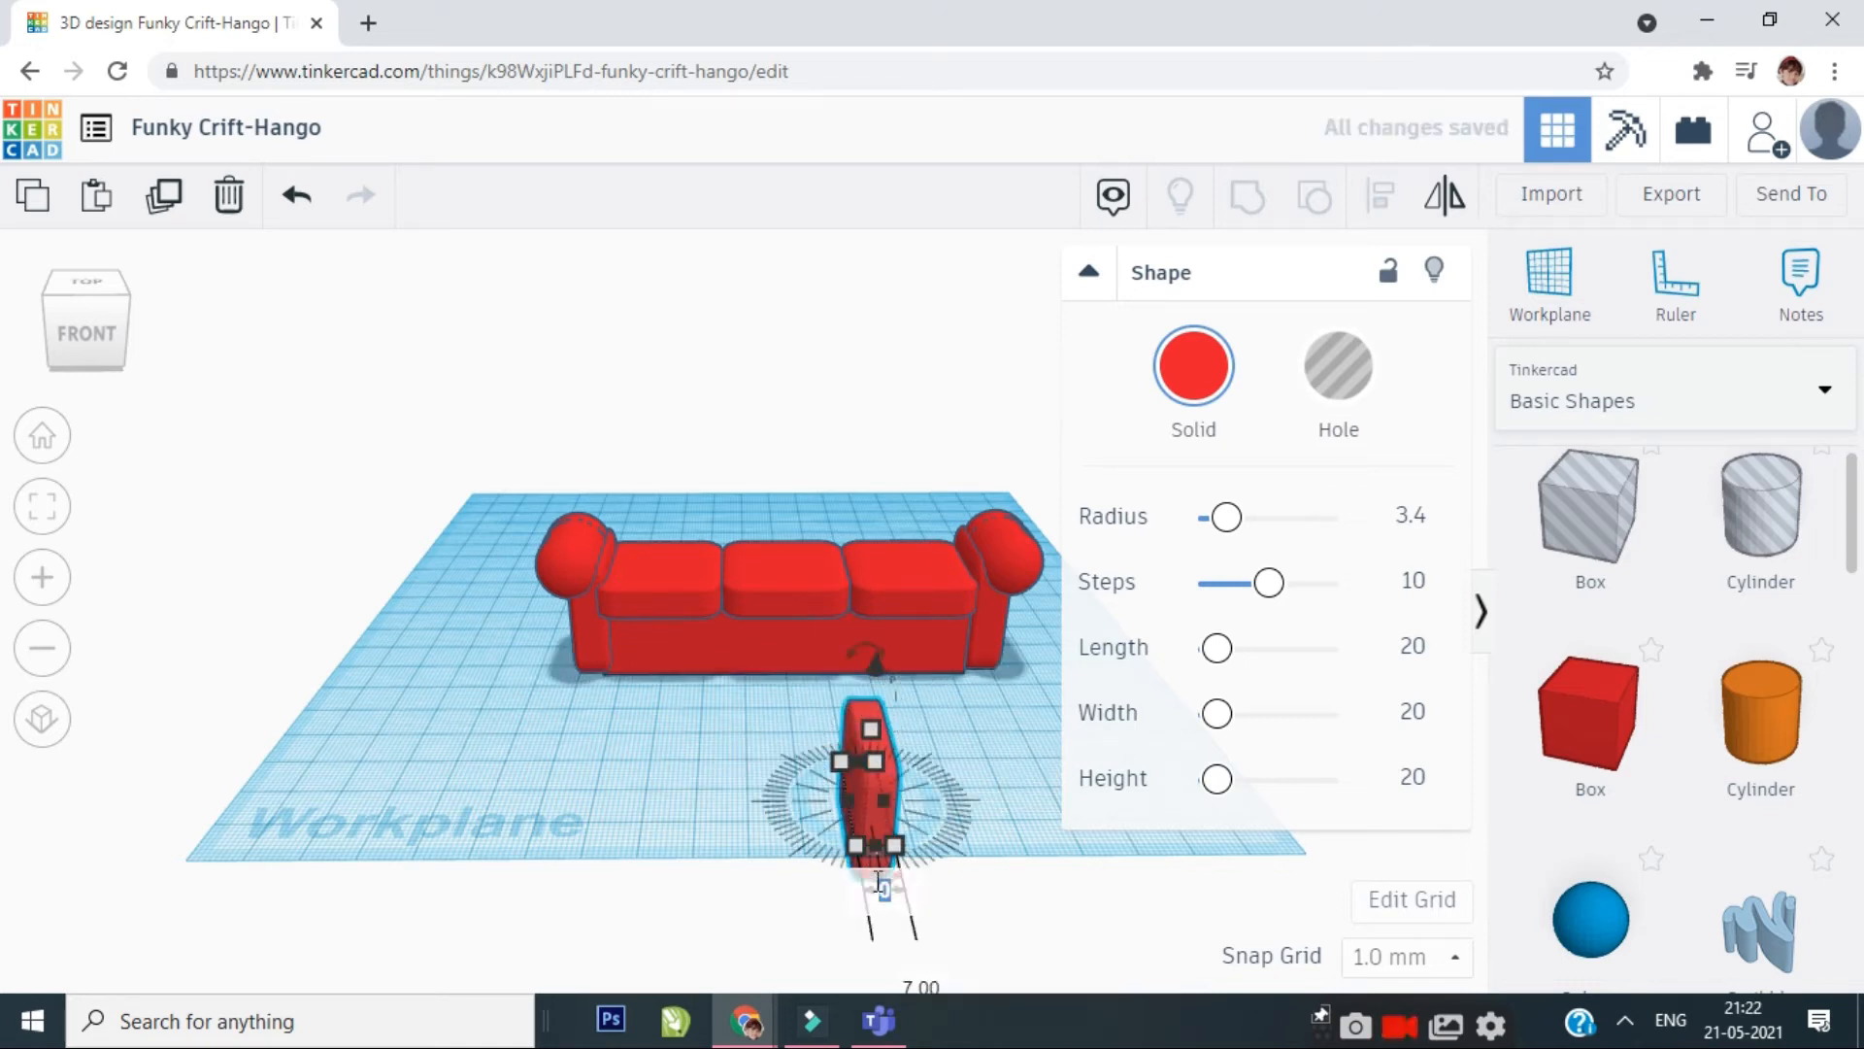
type("90")
key("Return")
- Lift the upright slab above the seat and move it toward the rear of the sofa
left_click_drag(876, 672, 865, 376)
right_click_drag(882, 806, 532, 830)
key("Right")
key("Right")
key("Right")
key("Right")
key("Right")
key("Right")
key("Right")
key("Right")
key("Right")
key("Right")
key("Right")
key("Right")
key("Right")
key("Right")
key("Right")
key("Right")
key("Right")
key("Right")
key("Right")
key("Right")
- Lower the slab and shift it further back so it rests as a back cushion at the seat's rear edge
left_click_drag(716, 351, 743, 448)
key("Right")
key("Right")
key("Right")
key("Right")
key("Right")
key("Right")
key("Right")
key("Right")
key("Right")
key("Right")
right_click_drag(450, 771, 524, 772)
left_click_drag(817, 467, 824, 480)
- Duplicate the back cushion, shift the copy left beside the original, and fine-tune the fit of both
right_click_drag(437, 733, 736, 857)
key("ctrl+c")
key("ctrl+v")
key("shift+Left")
key("shift+Left")
key("shift+Left")
left_click_drag(729, 597, 722, 596)
left_click(925, 573)
left_click_drag(969, 596, 965, 596)
- Duplicate the middle back cushion and shift the copy left above the left seat cushion
right_click_drag(825, 825, 811, 621)
left_click(777, 515)
key("ctrl+c")
key("ctrl+v")
key("shift+Left")
key("shift+Left")
key("shift+Left")
key("shift+Left")
key("shift+Left")
mouse_move(788, 685)
right_mouse_down()
mouse_move(579, 807)
mouse_move(417, 828)
mouse_move(874, 770)
mouse_move(783, 694)
mouse_move(814, 680)
right_mouse_up()
- Delete the right-hand back cushion and replace it with a copy of the middle one shifted right above the right seat cushion
left_click(905, 485)
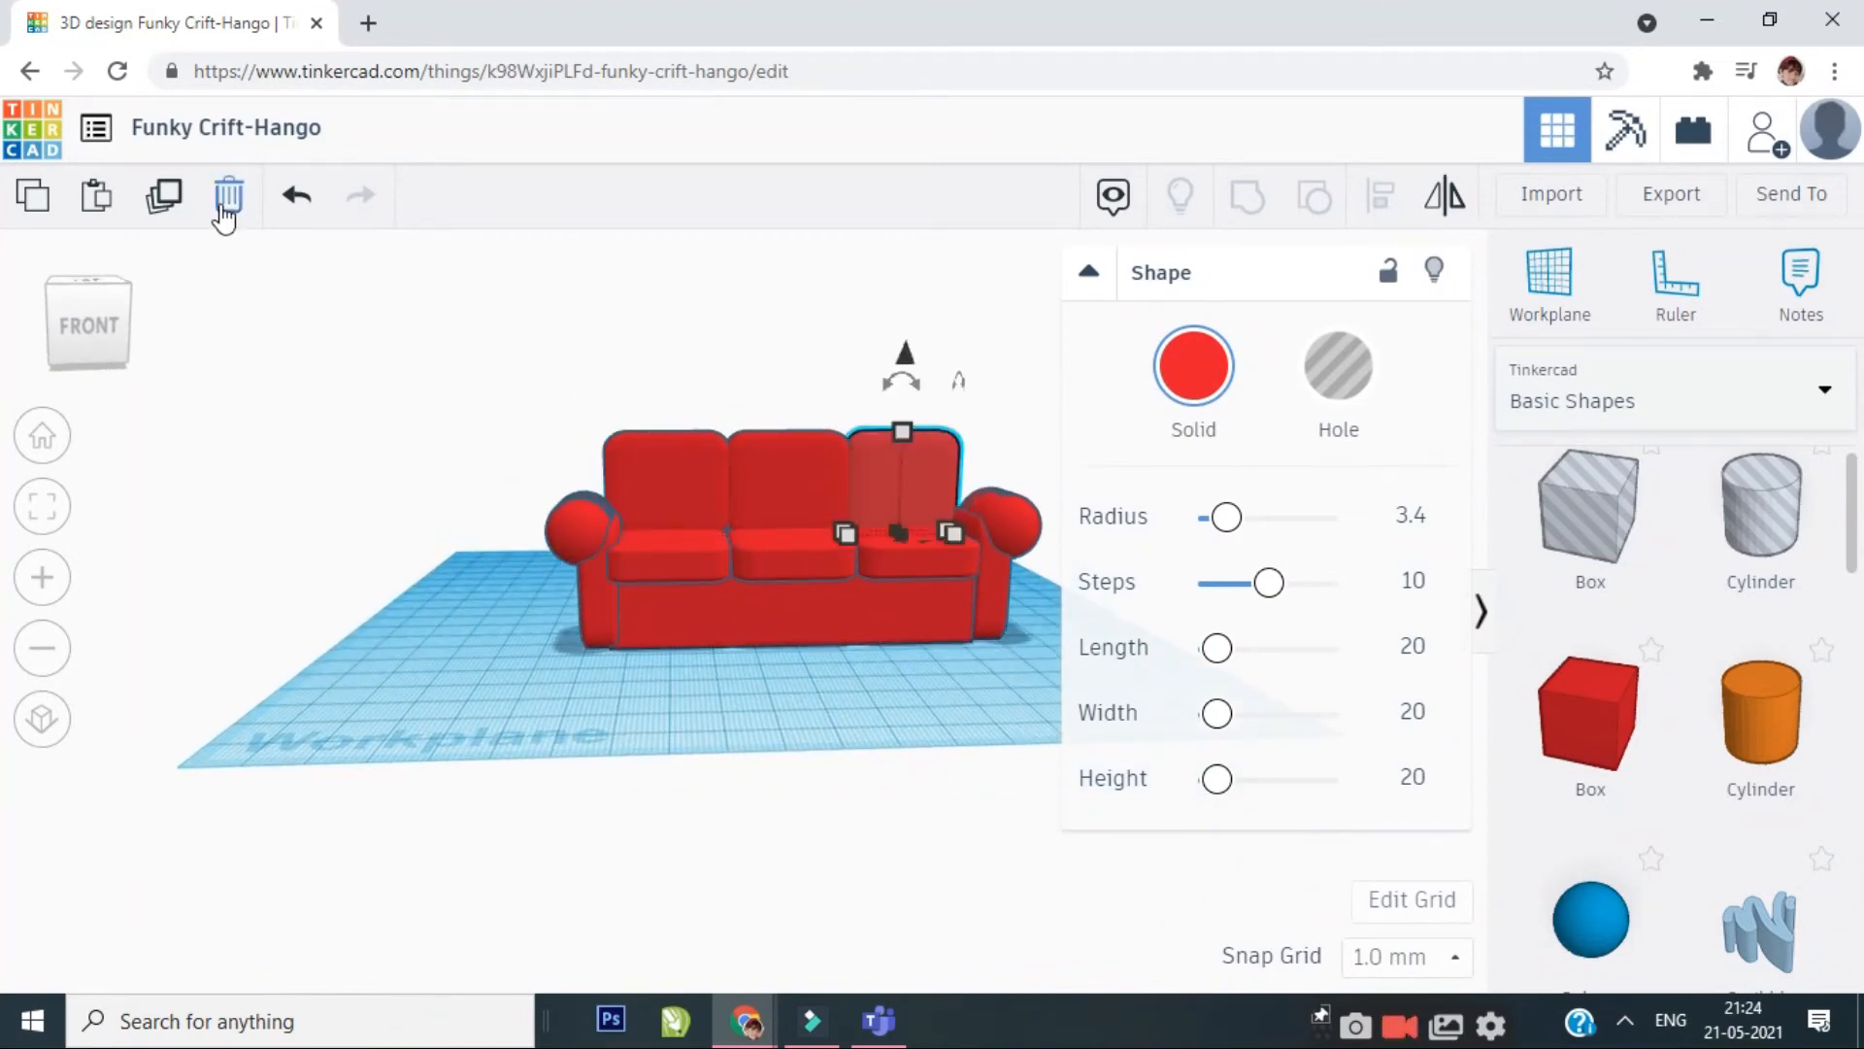
left_click(224, 206)
left_click(759, 482)
key("shift+Right")
key("shift+Right")
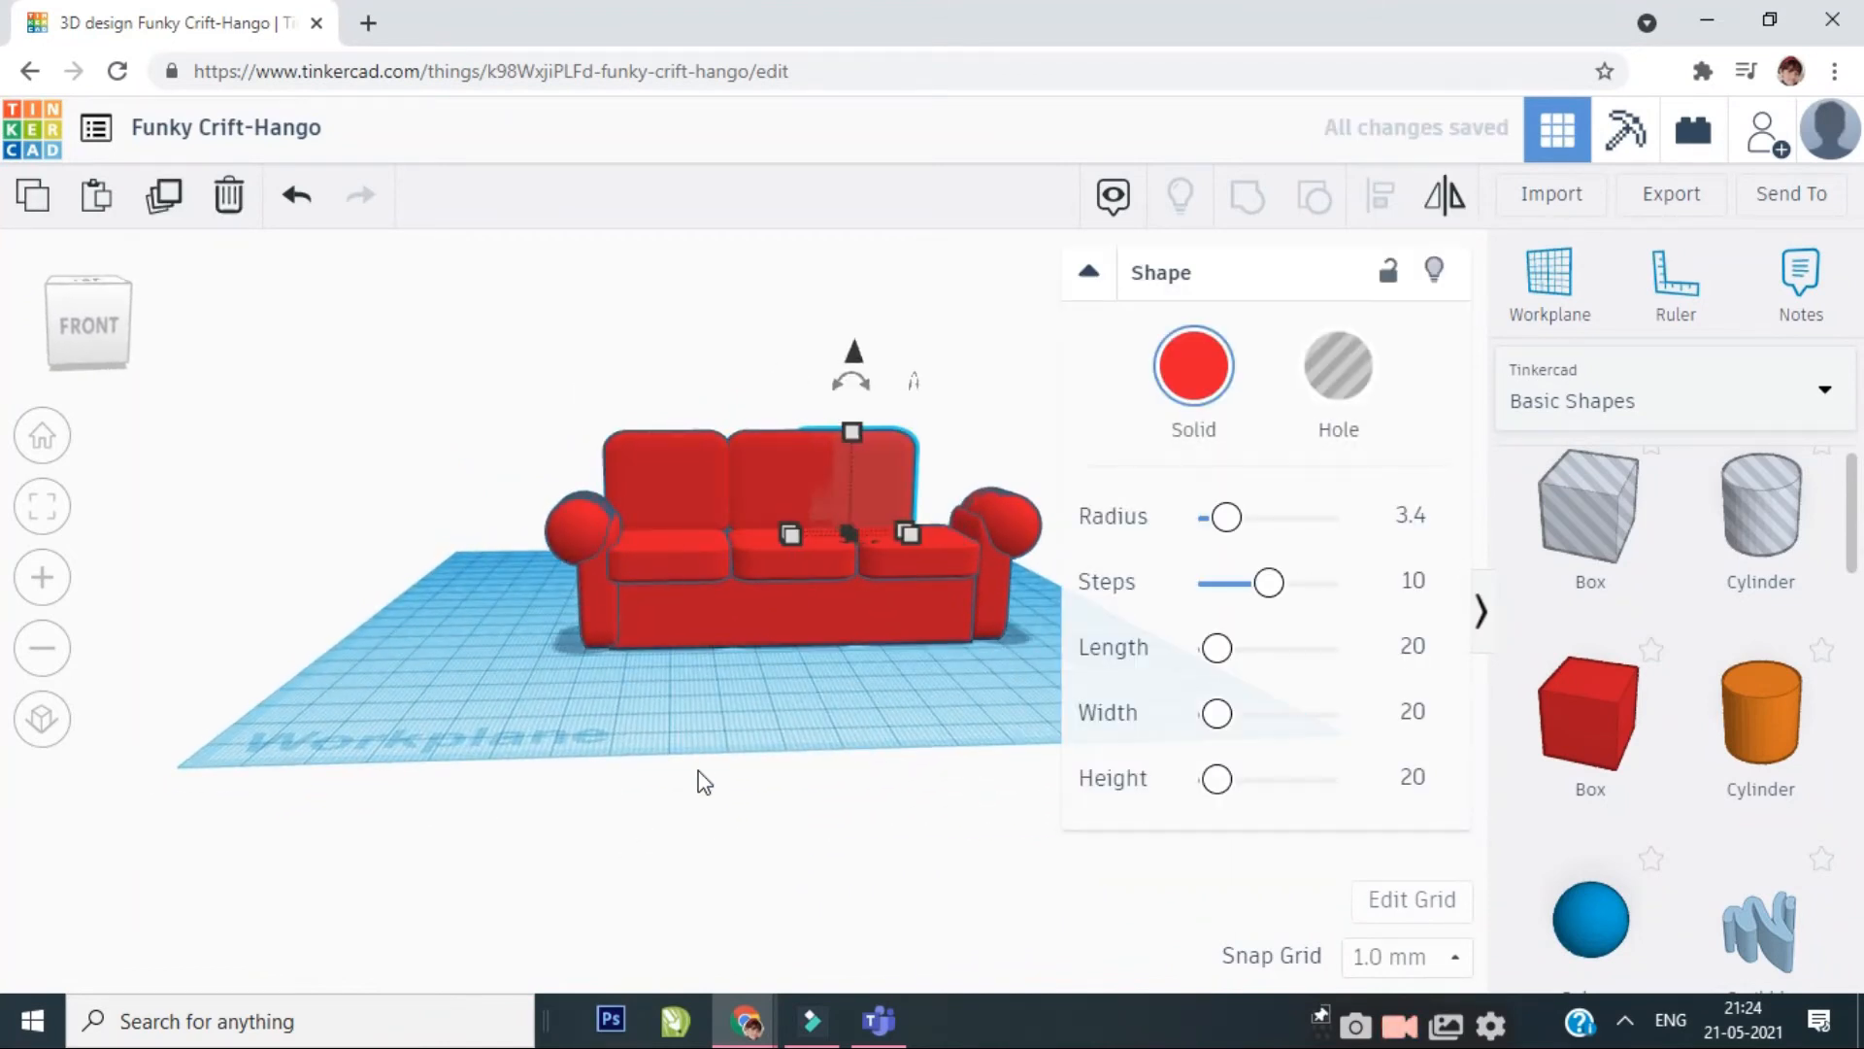
key("shift+Right")
key("shift+Right")
right_click_drag(703, 782, 522, 825)
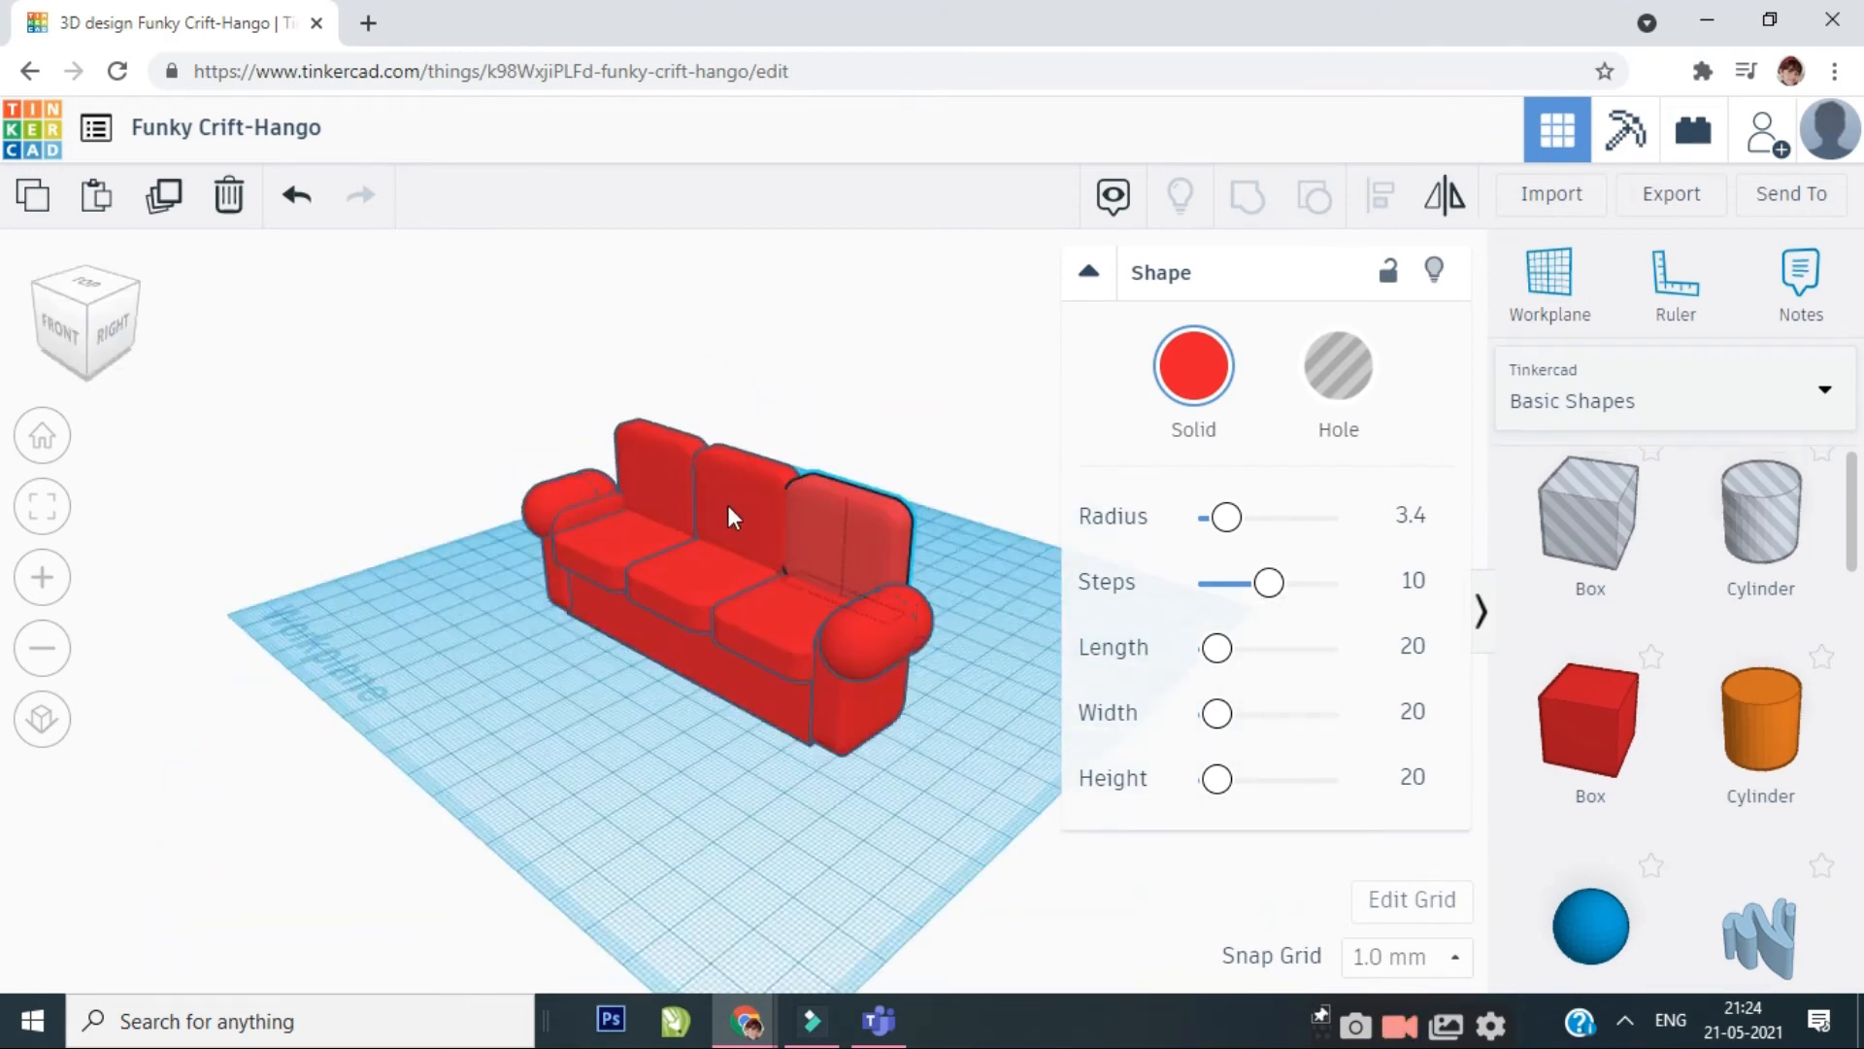
- Select all three back cushions, copy and paste them, and shift the copies out behind the sofa
left_click(727, 504, "shift")
left_click(639, 462, "shift")
key("ctrl+c")
key("ctrl+v")
right_click_drag(743, 620, 836, 475)
key("Right")
key("Right")
key("Right")
key("Right")
key("Right")
key("Right")
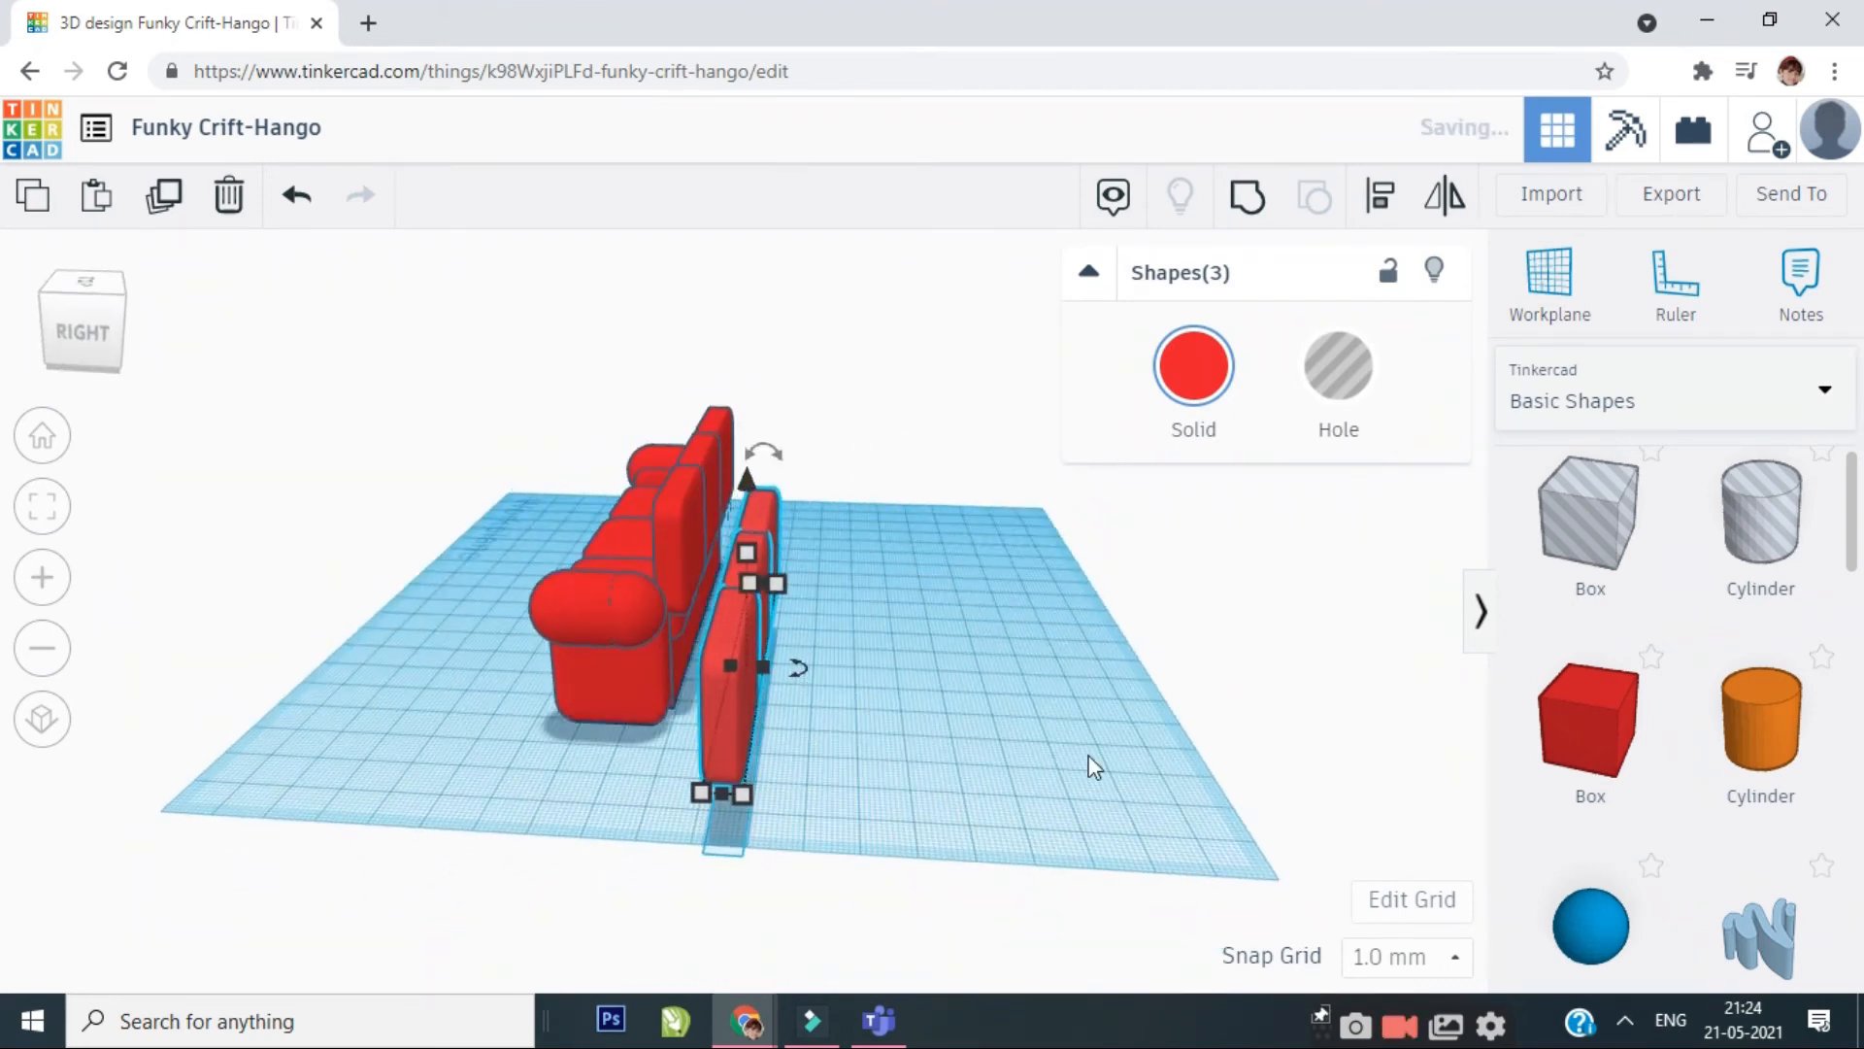
- Move the three pasted cushions forward against the rear face of the sofa
key("Left")
key("Left")
key("Left")
key("Left")
key("Left")
- Line up the pasted cushions sideways with the sofa's back and lower them behind the base
right_click_drag(1094, 767, 632, 809)
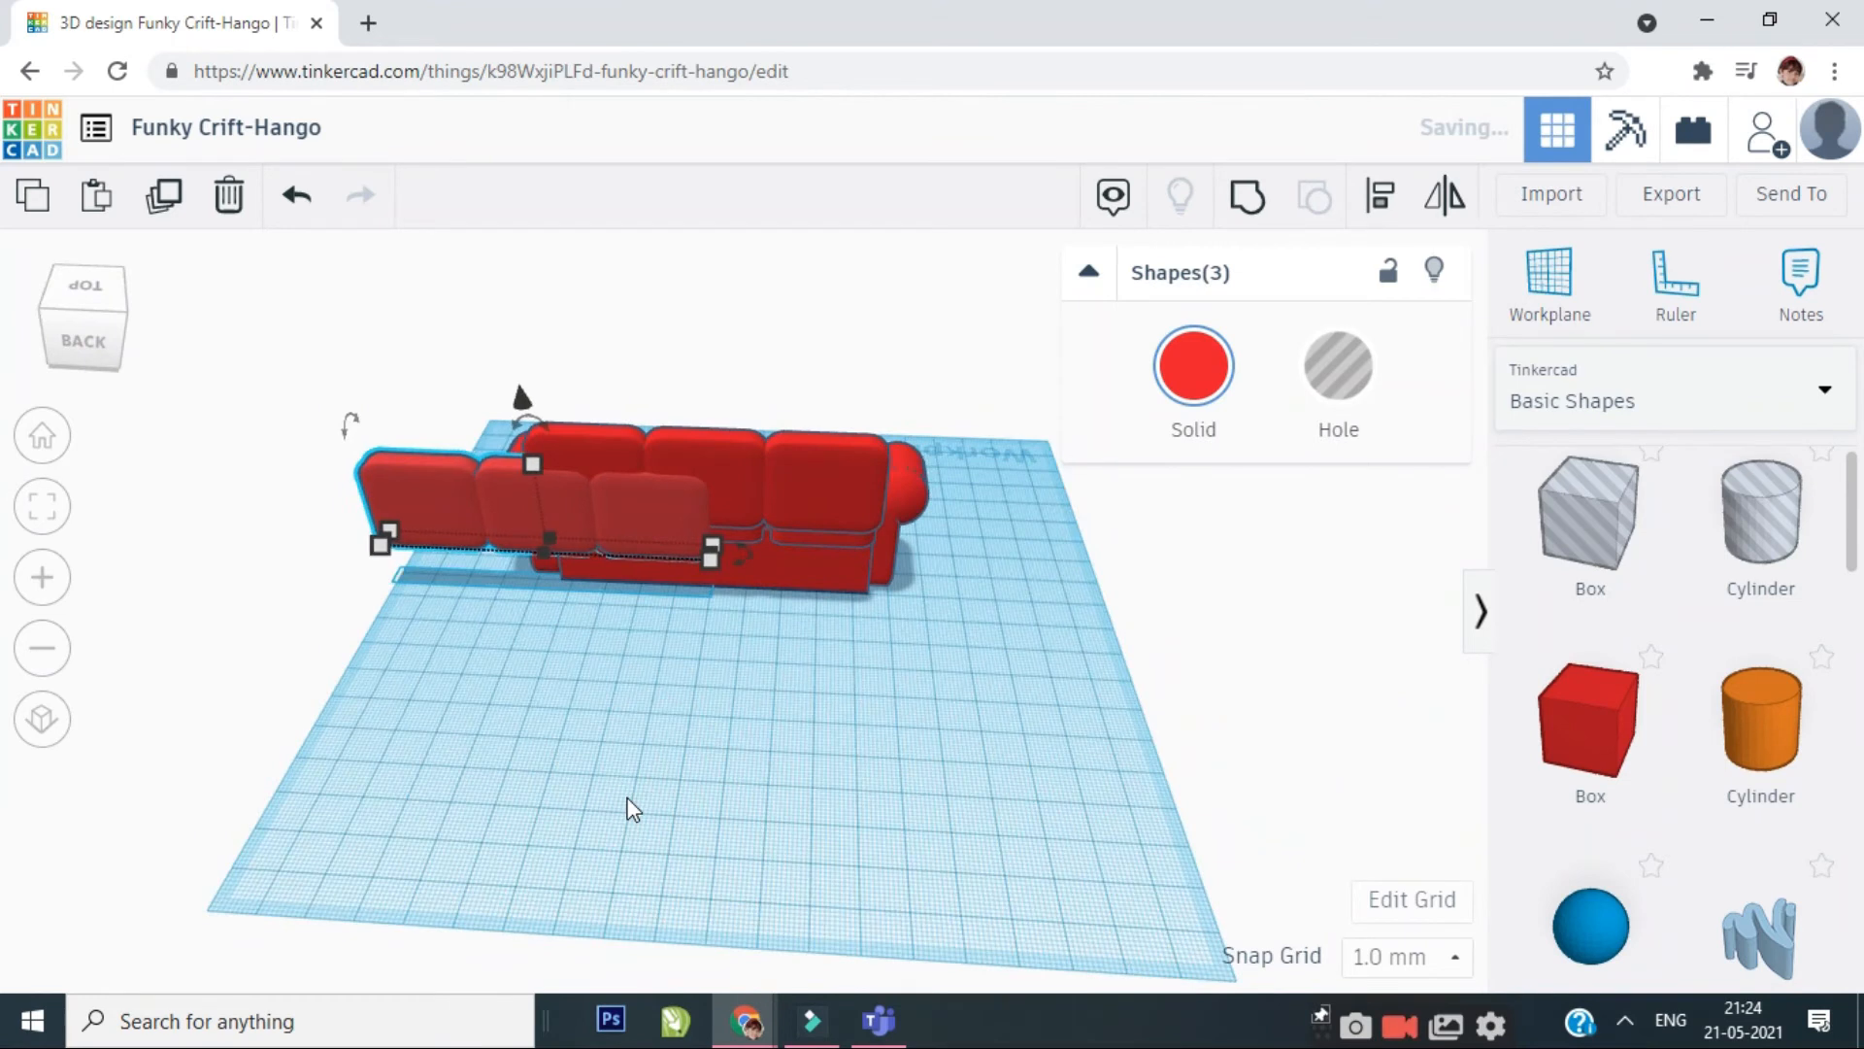
key("Right")
key("Right")
key("Right")
key("Right")
key("Right")
key("Right")
key("Right")
key("Right")
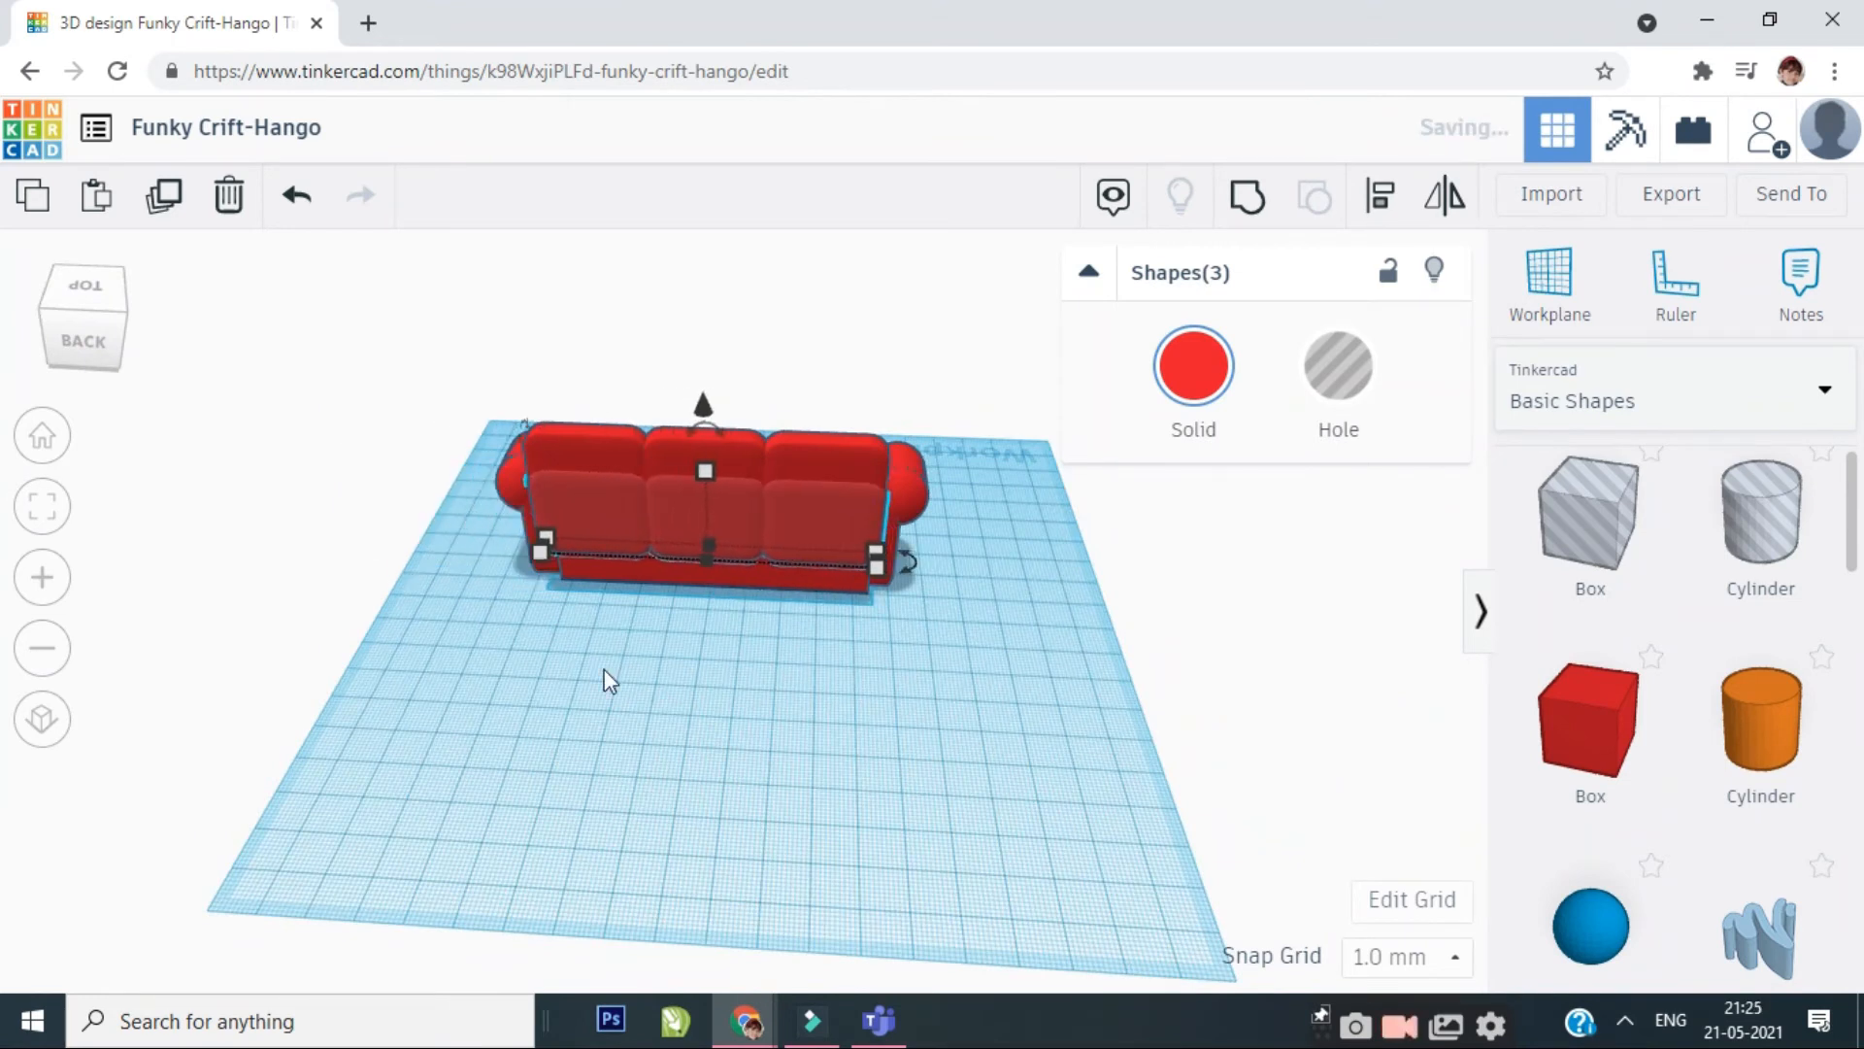
left_click_drag(699, 408, 697, 447)
right_click_drag(404, 763, 867, 741)
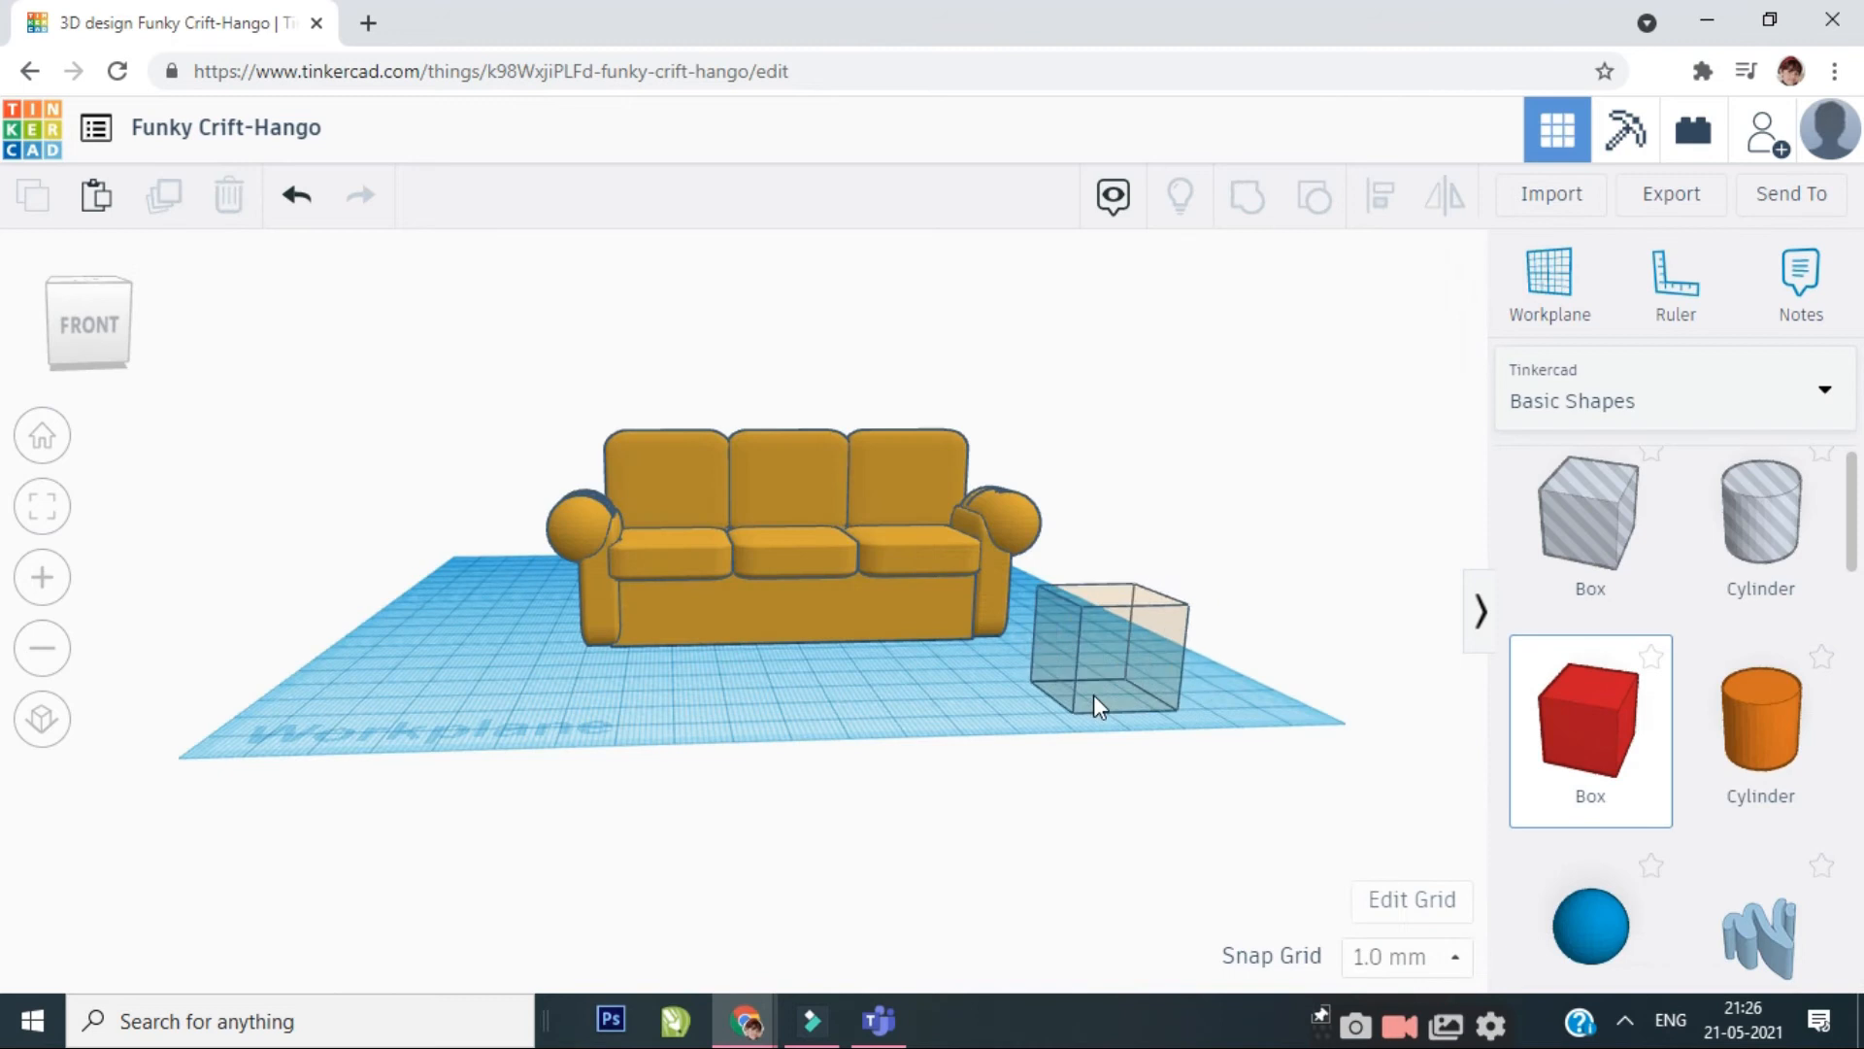
- Place a new box in front of the sofa as a pillow, rotated 90° to face forward and raised to 13.50 mm
left_click(1066, 726)
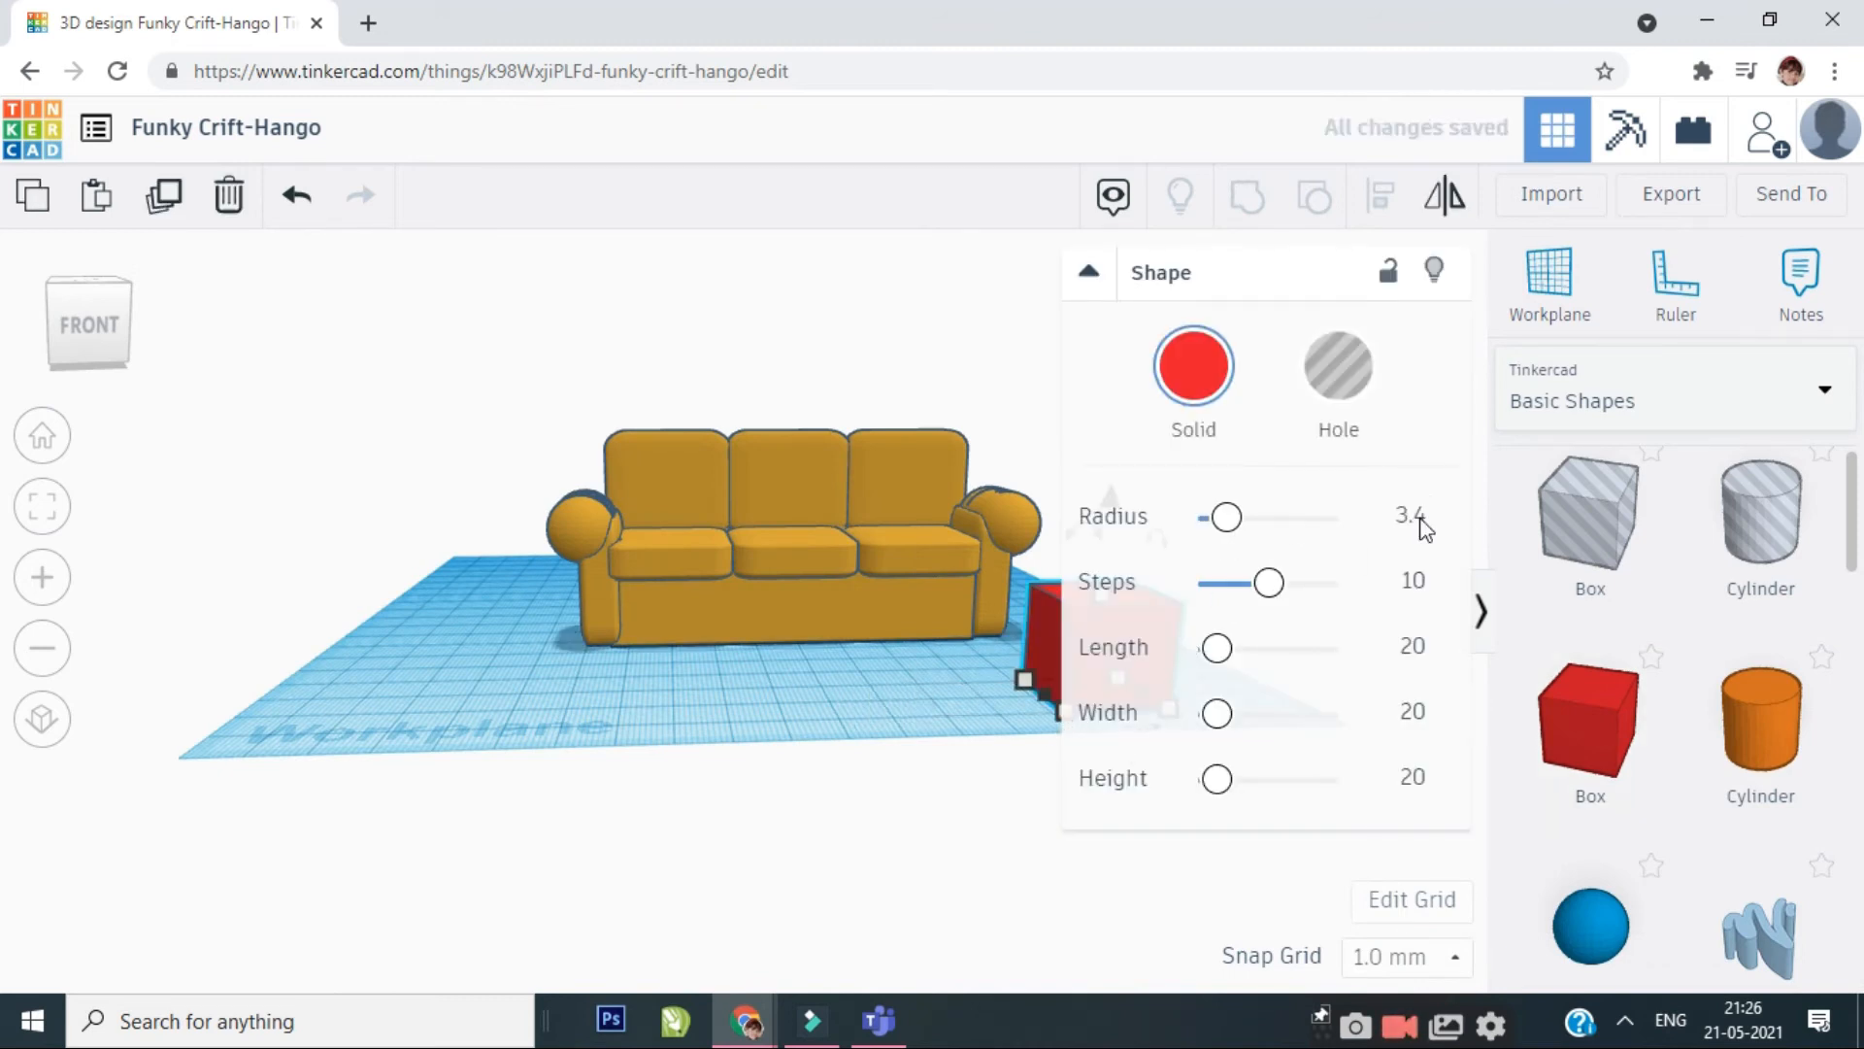
left_click_drag(1085, 664, 777, 672)
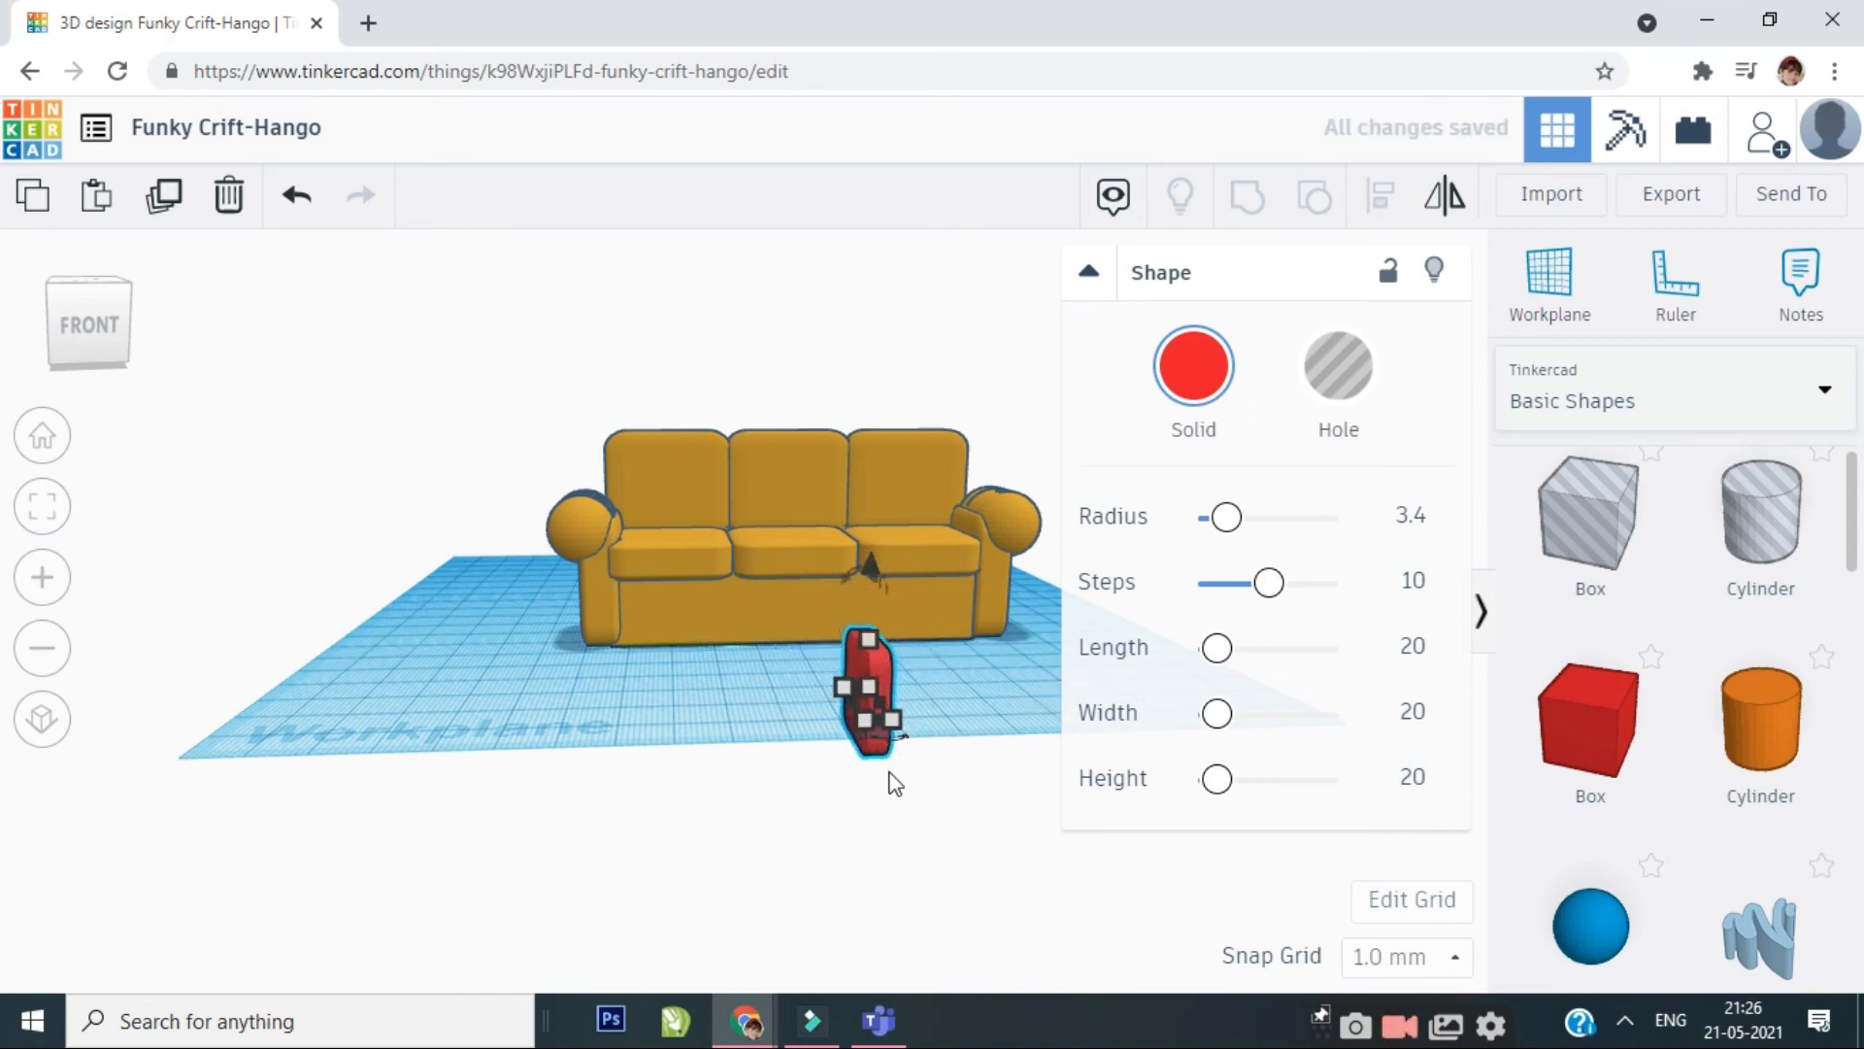
left_click(903, 736)
type("90")
key("Return")
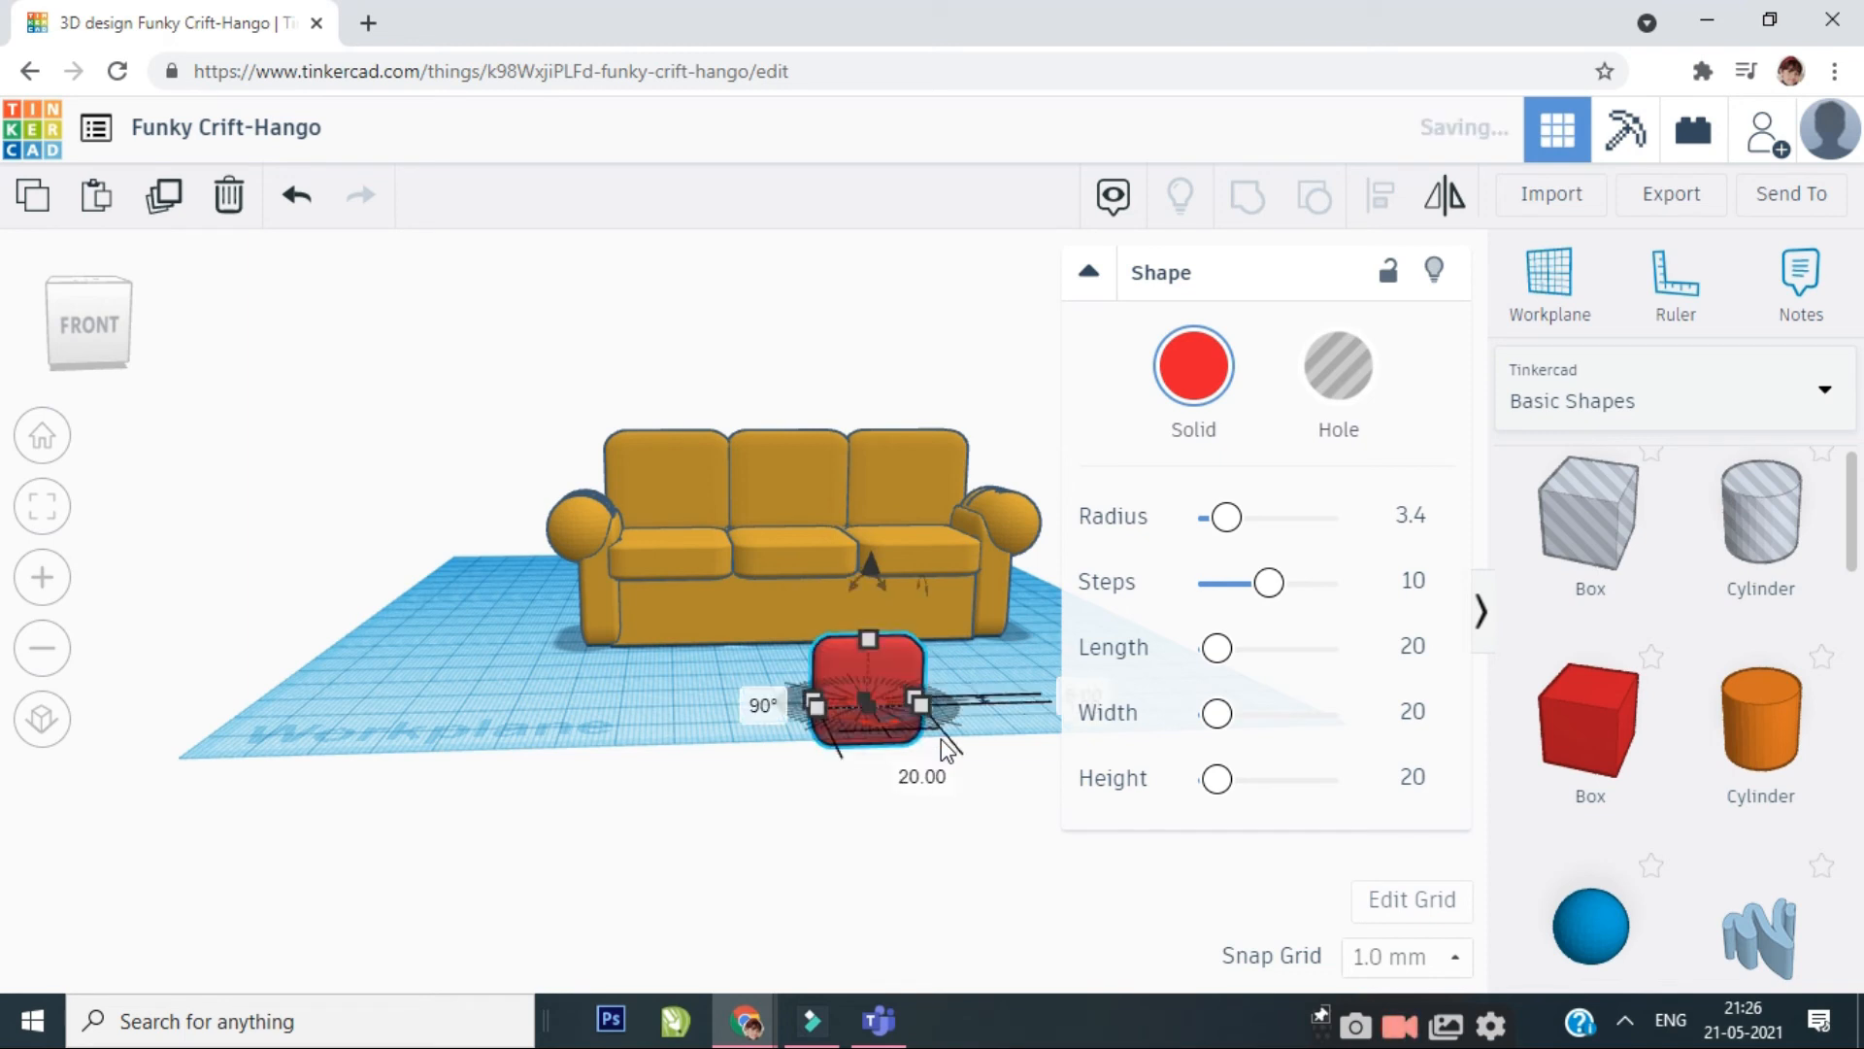
left_click_drag(870, 557, 879, 484)
- Recolour the pillow from the preset solid colours, settling on light orange
left_click(1200, 384)
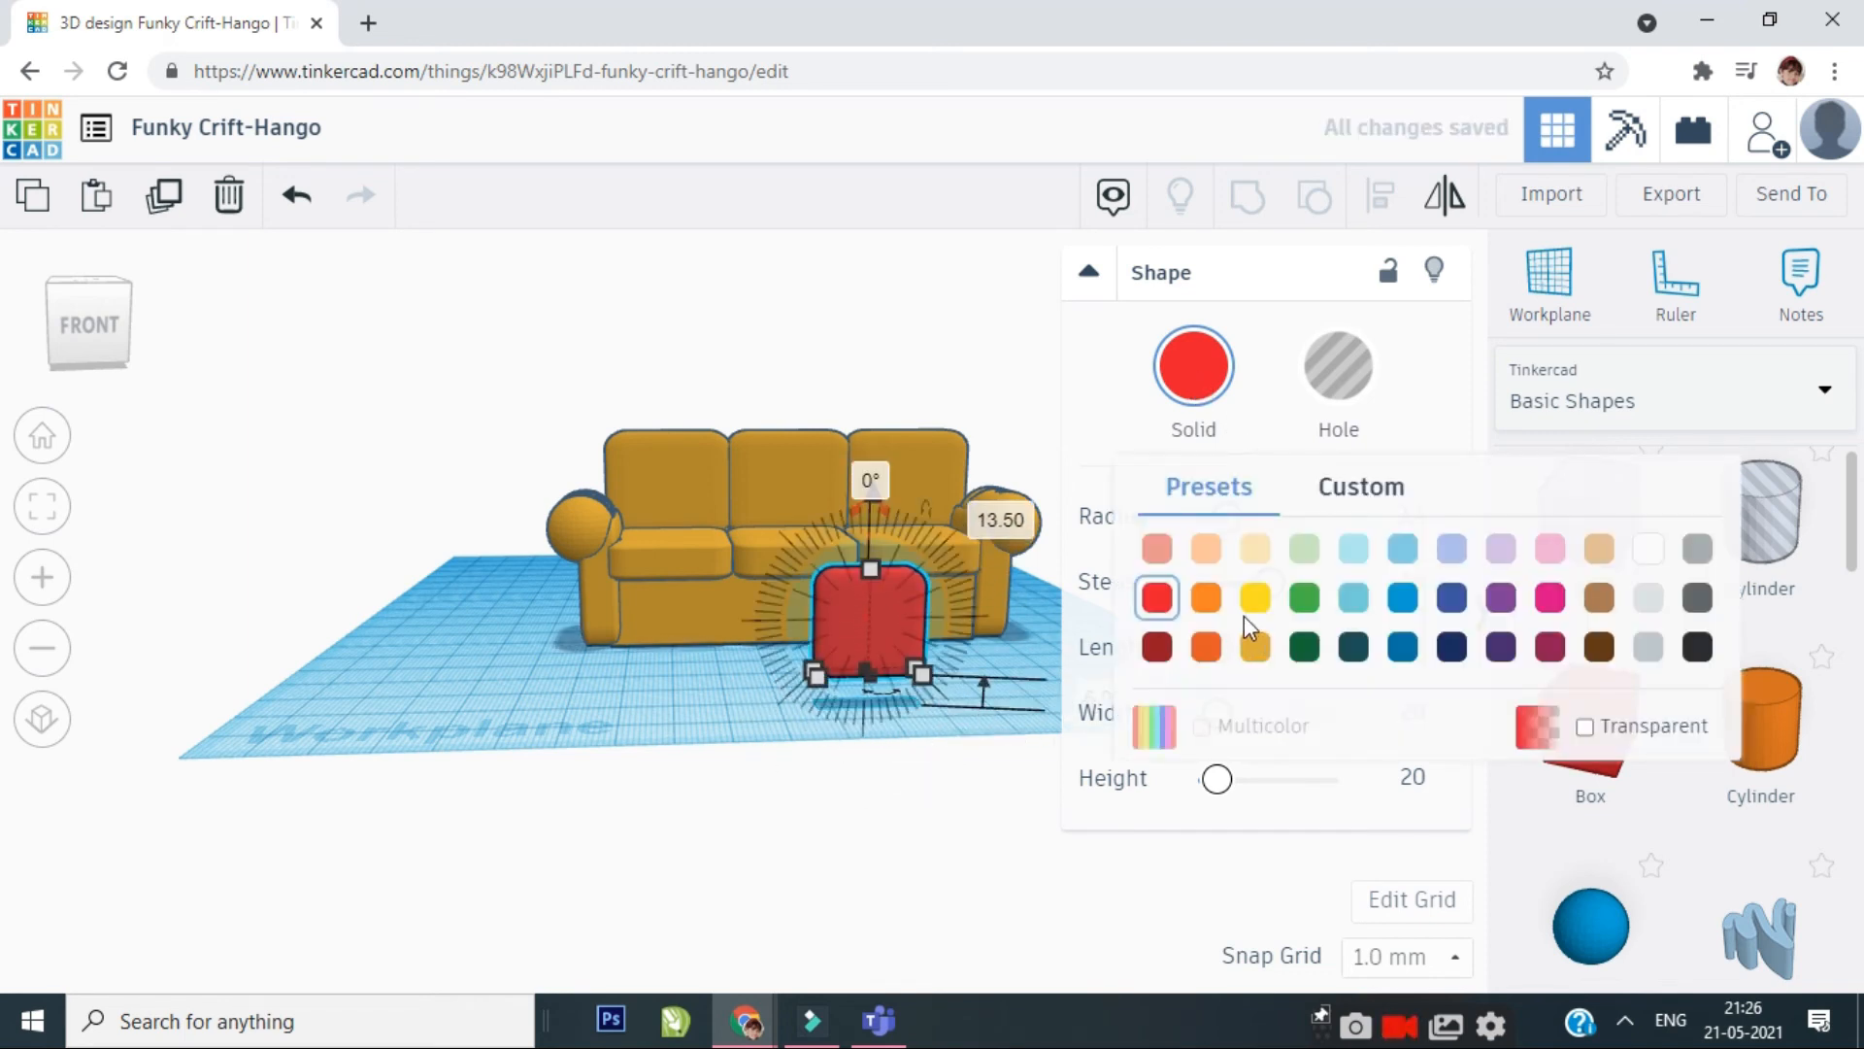
left_click(1206, 548)
left_click(1193, 366)
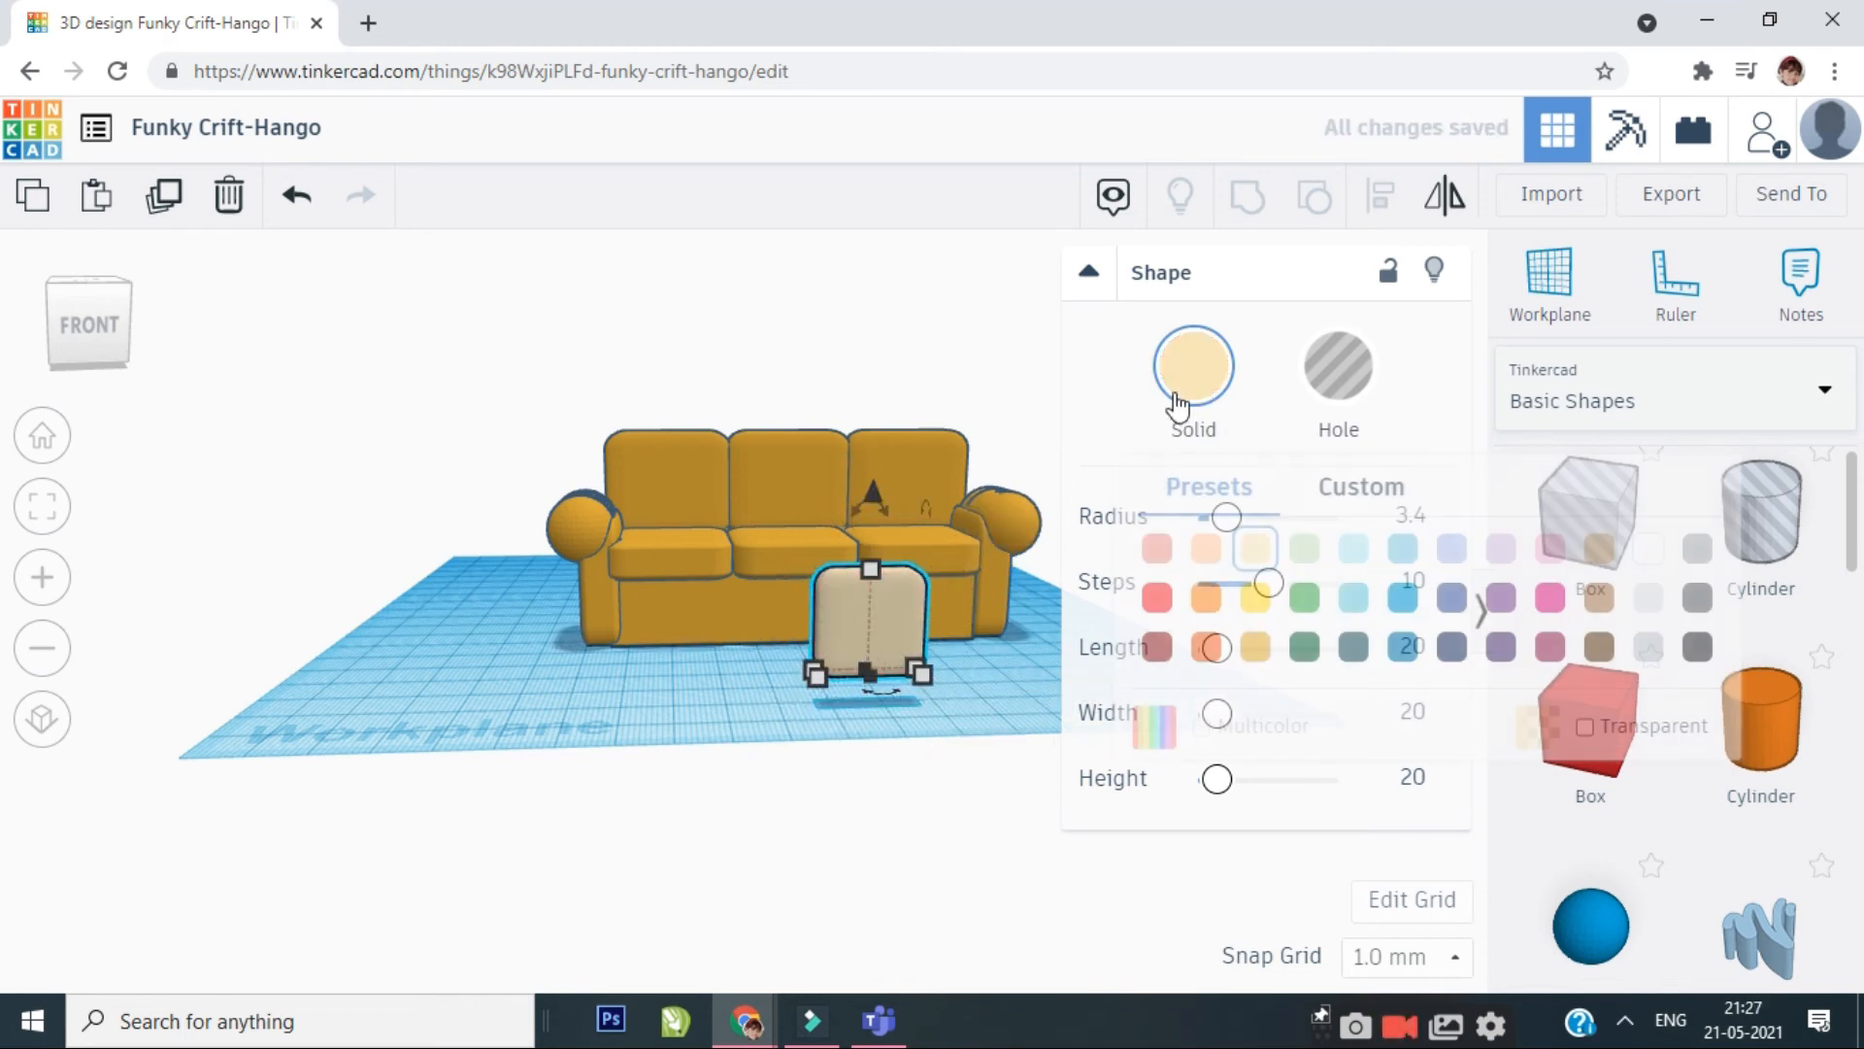
left_click(1214, 549)
- Move the pillow in front of the left seat and rotate it 150° about its vertical axis
right_click_drag(817, 692, 776, 776)
left_click_drag(830, 820, 695, 707)
left_click(947, 773)
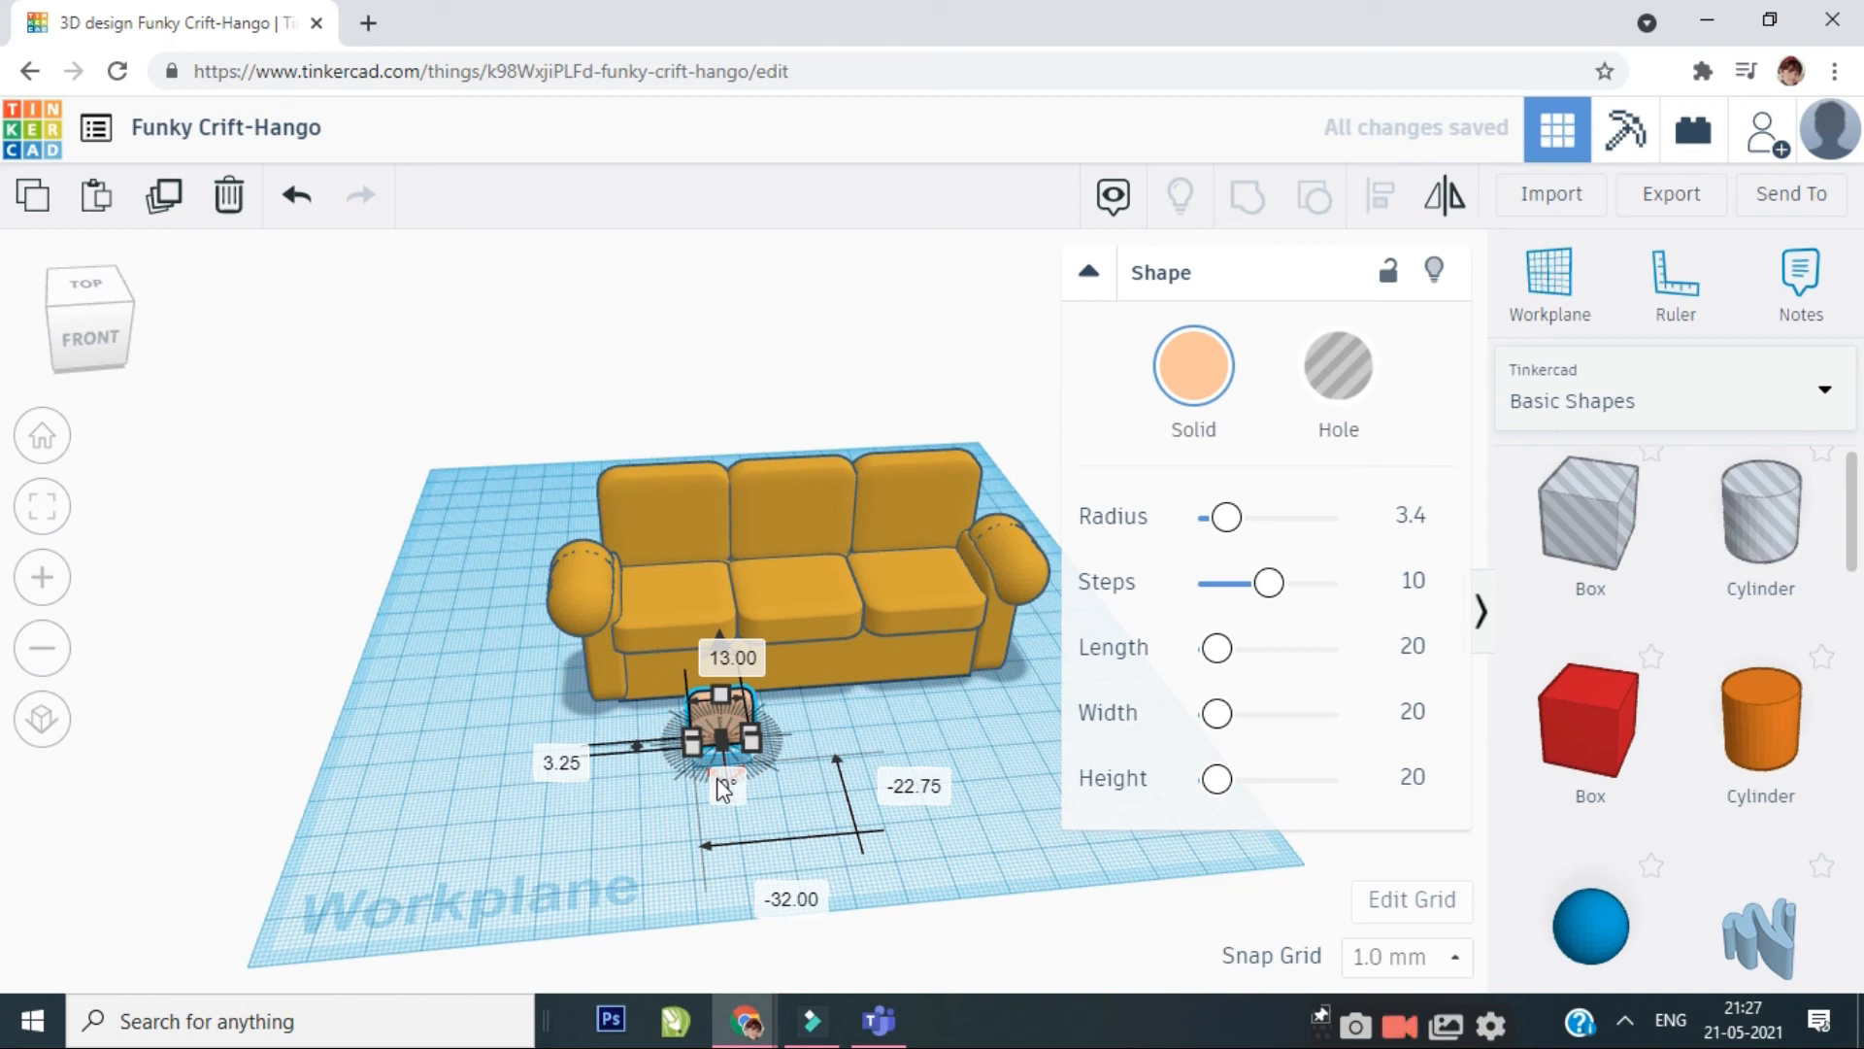
left_click(729, 787)
type("150")
key("Return")
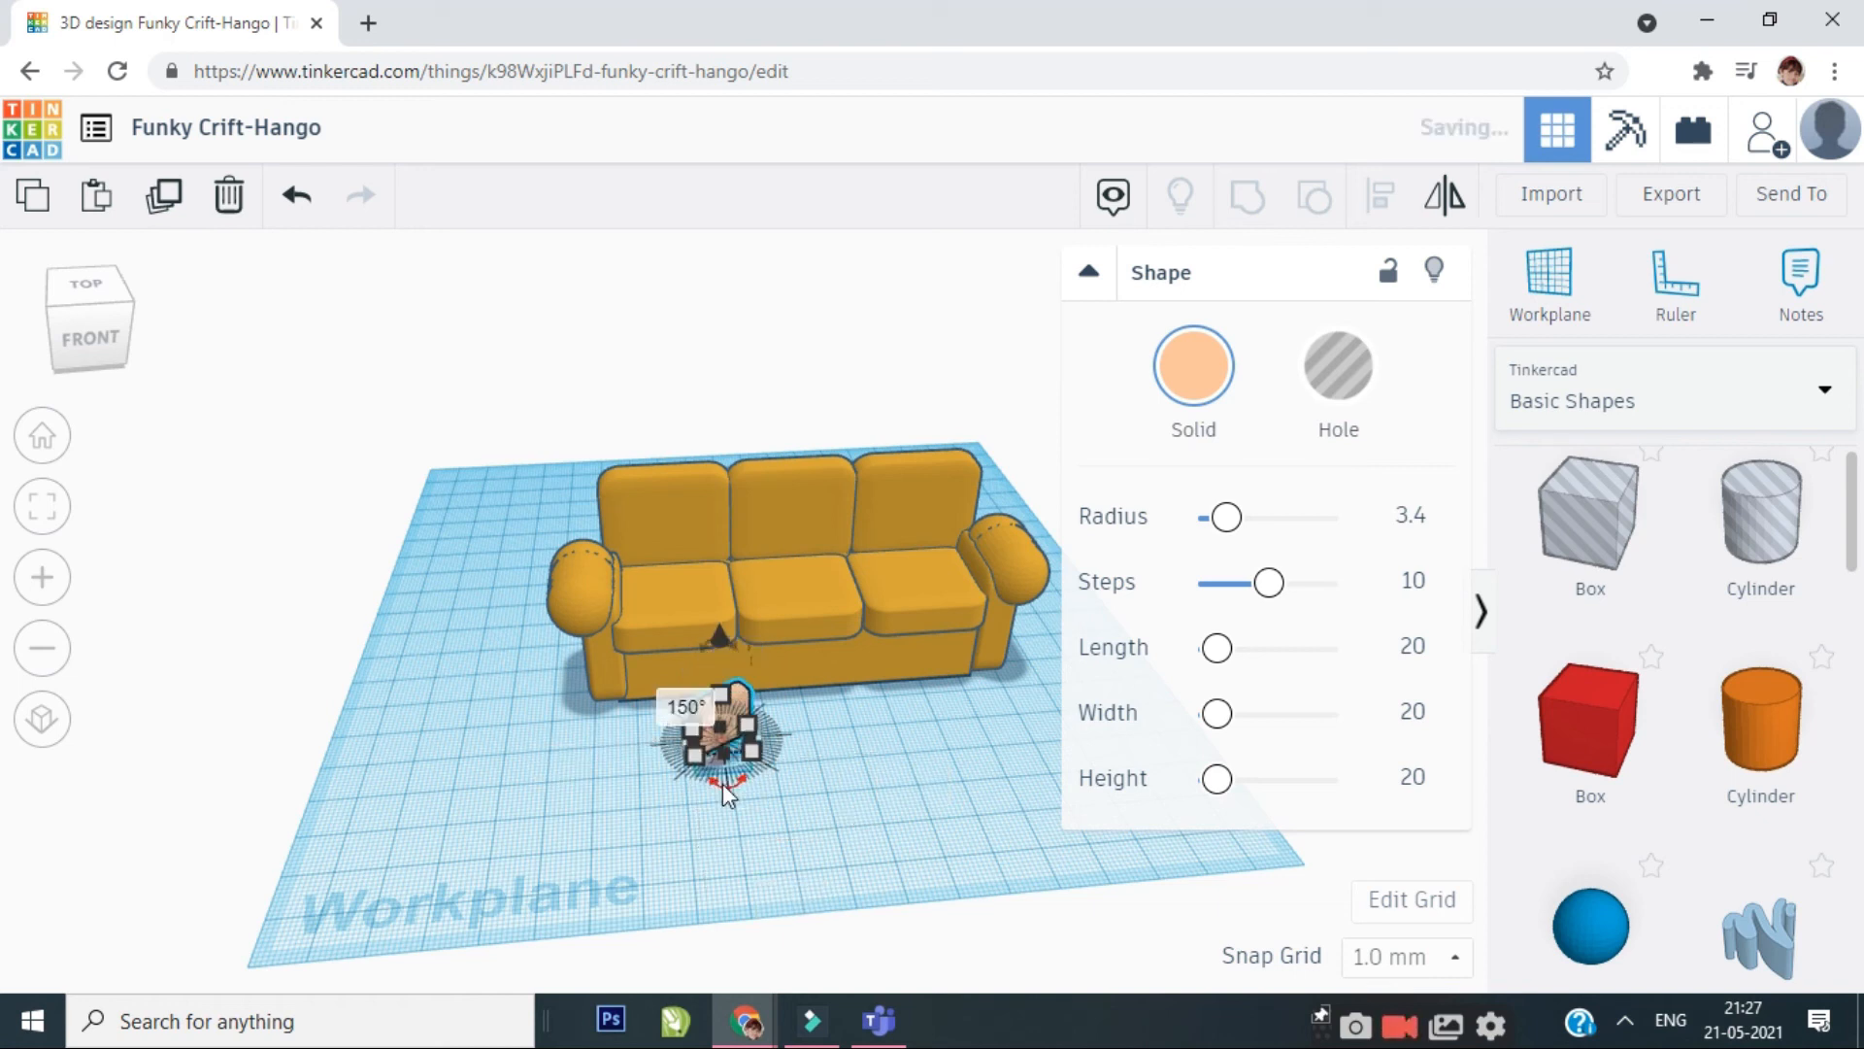
left_click(740, 782)
- Raise the pillow and position it on the left seat cushion, in the corner between backrest and armrest
left_click_drag(720, 717, 652, 554)
right_click_drag(466, 830, 849, 786)
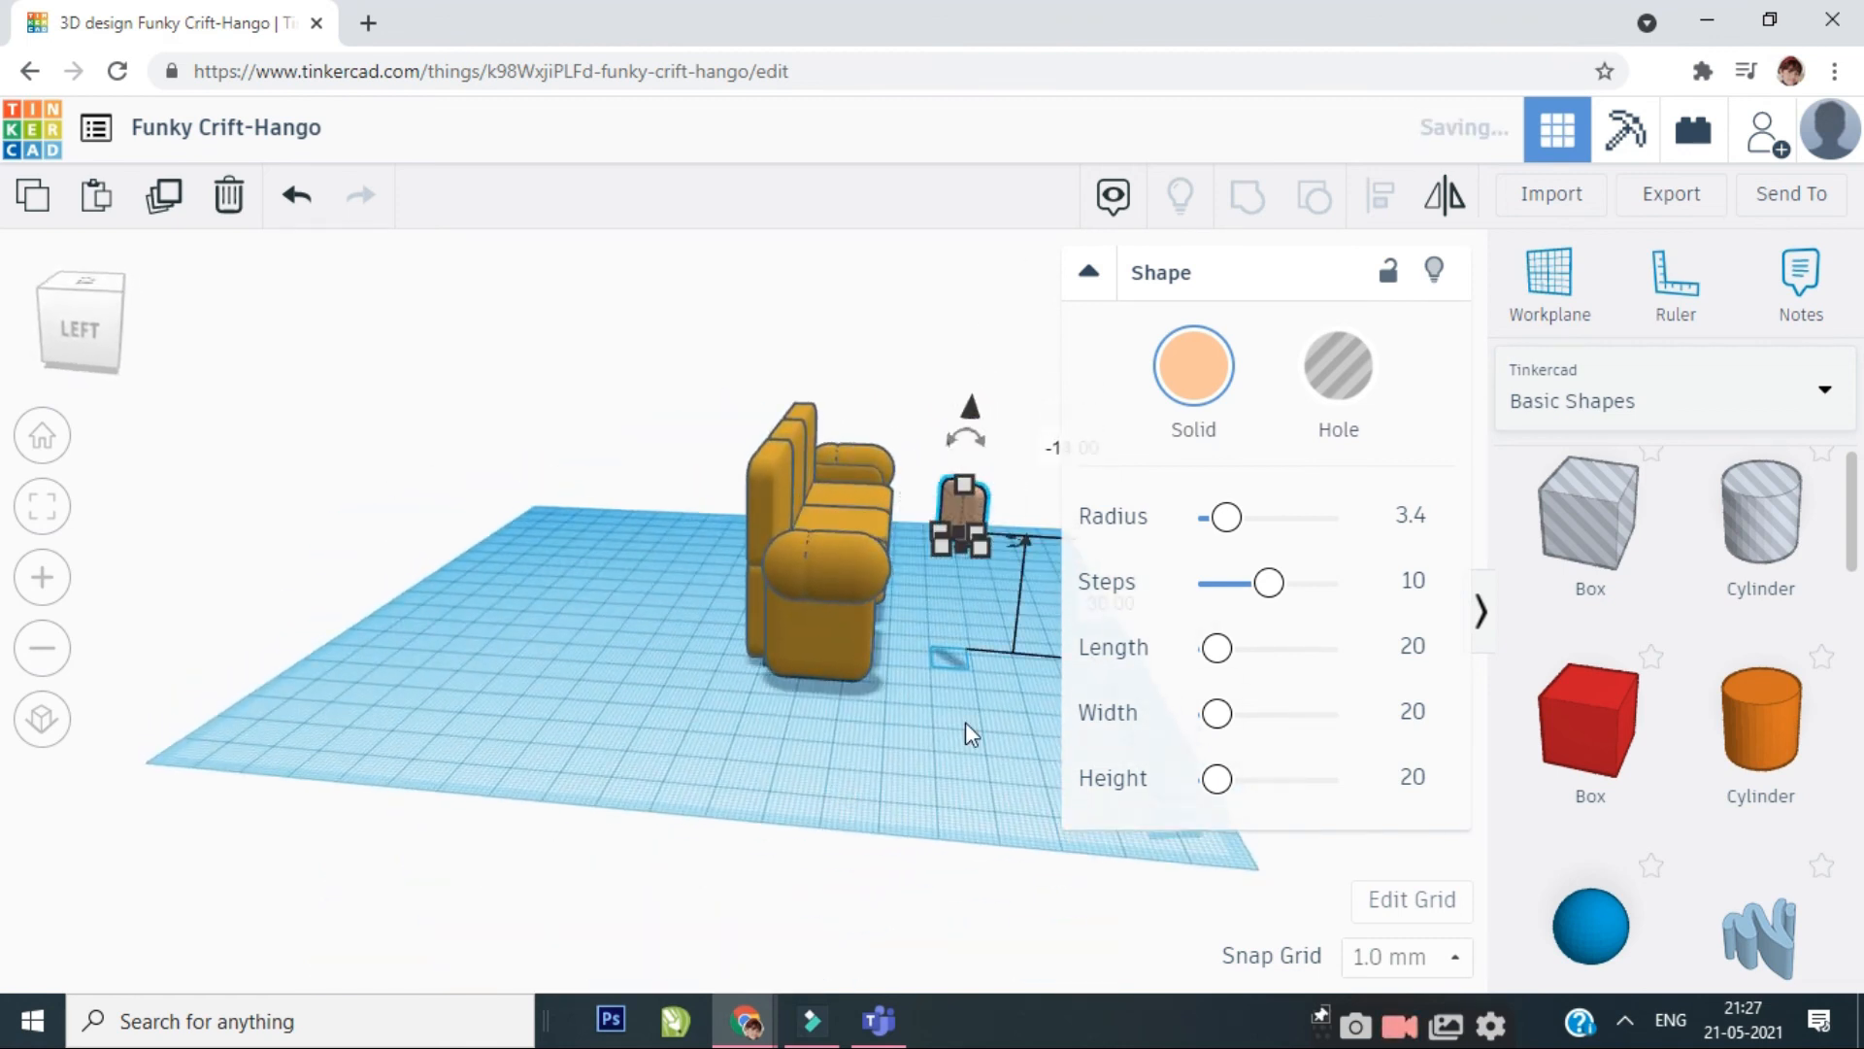
right_click_drag(965, 720, 520, 703)
left_click(394, 607)
left_click(612, 505)
key("Left")
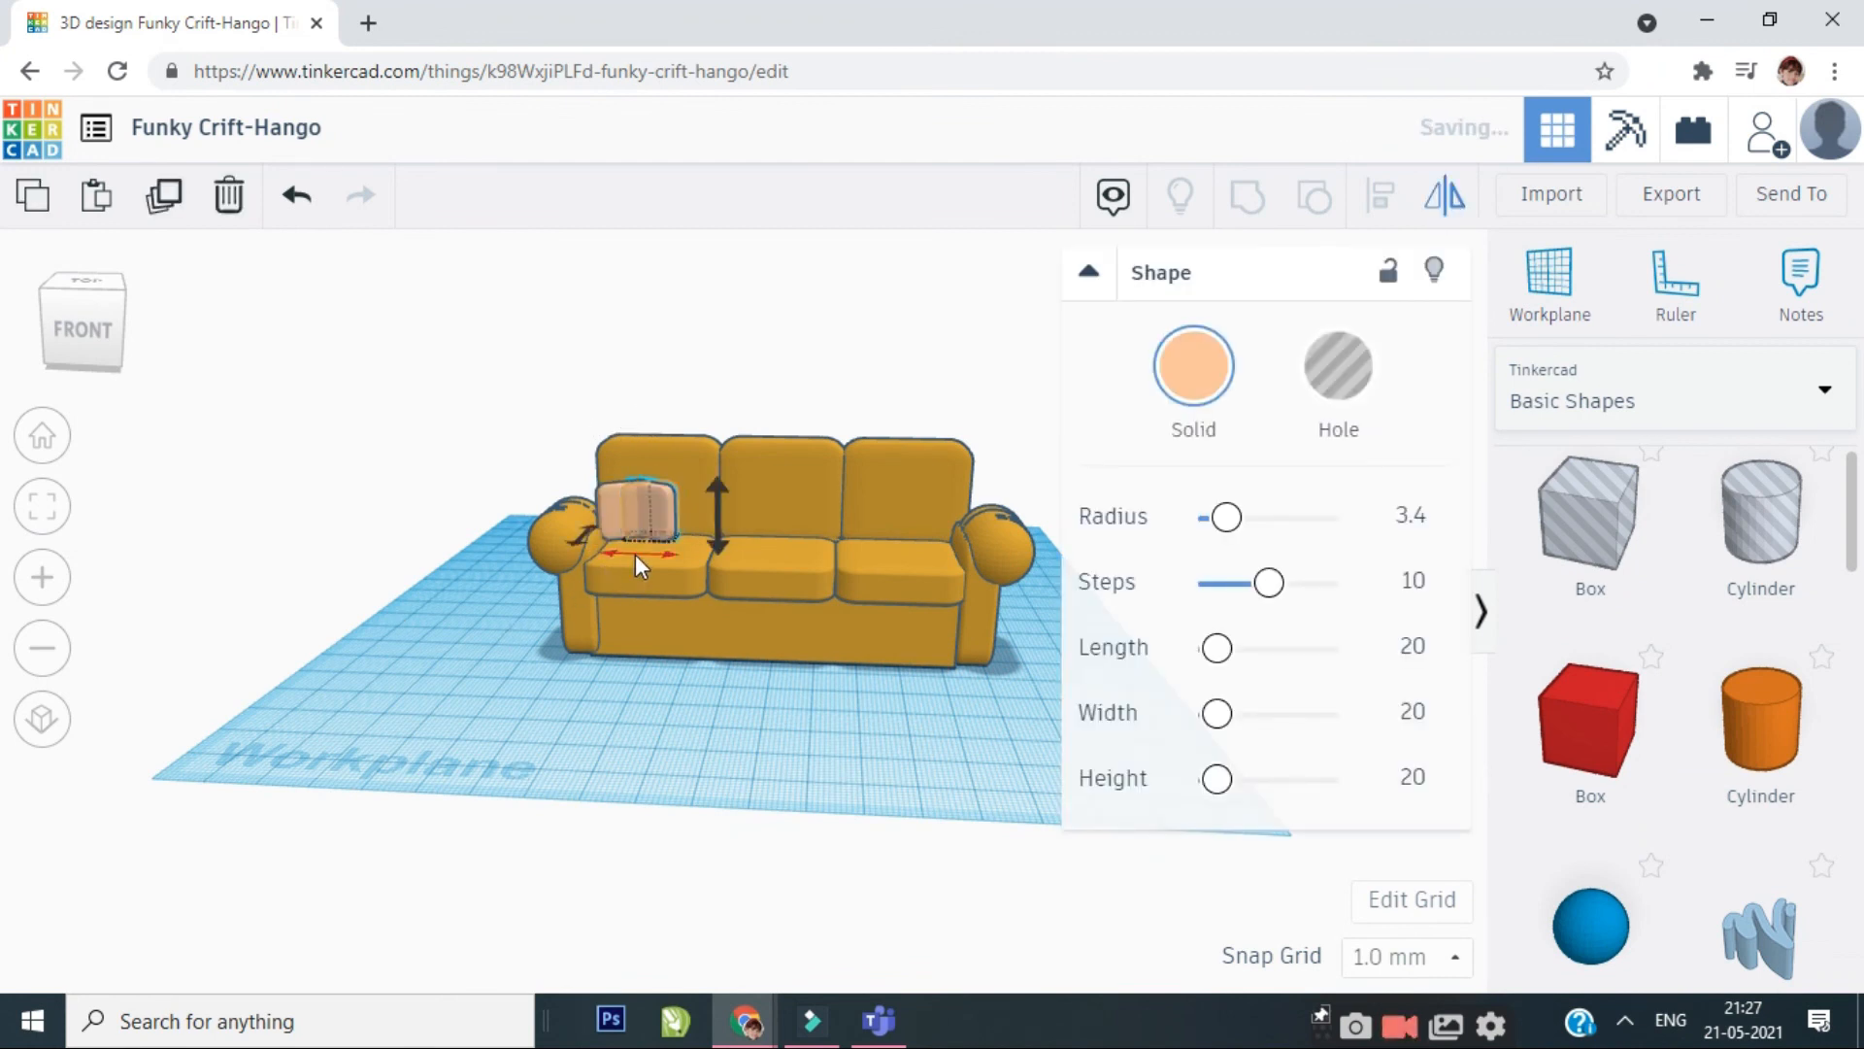
- Mirror the pillow's copy sideways and shift it to the right seat's corner beside the opposite armrest
key("Right")
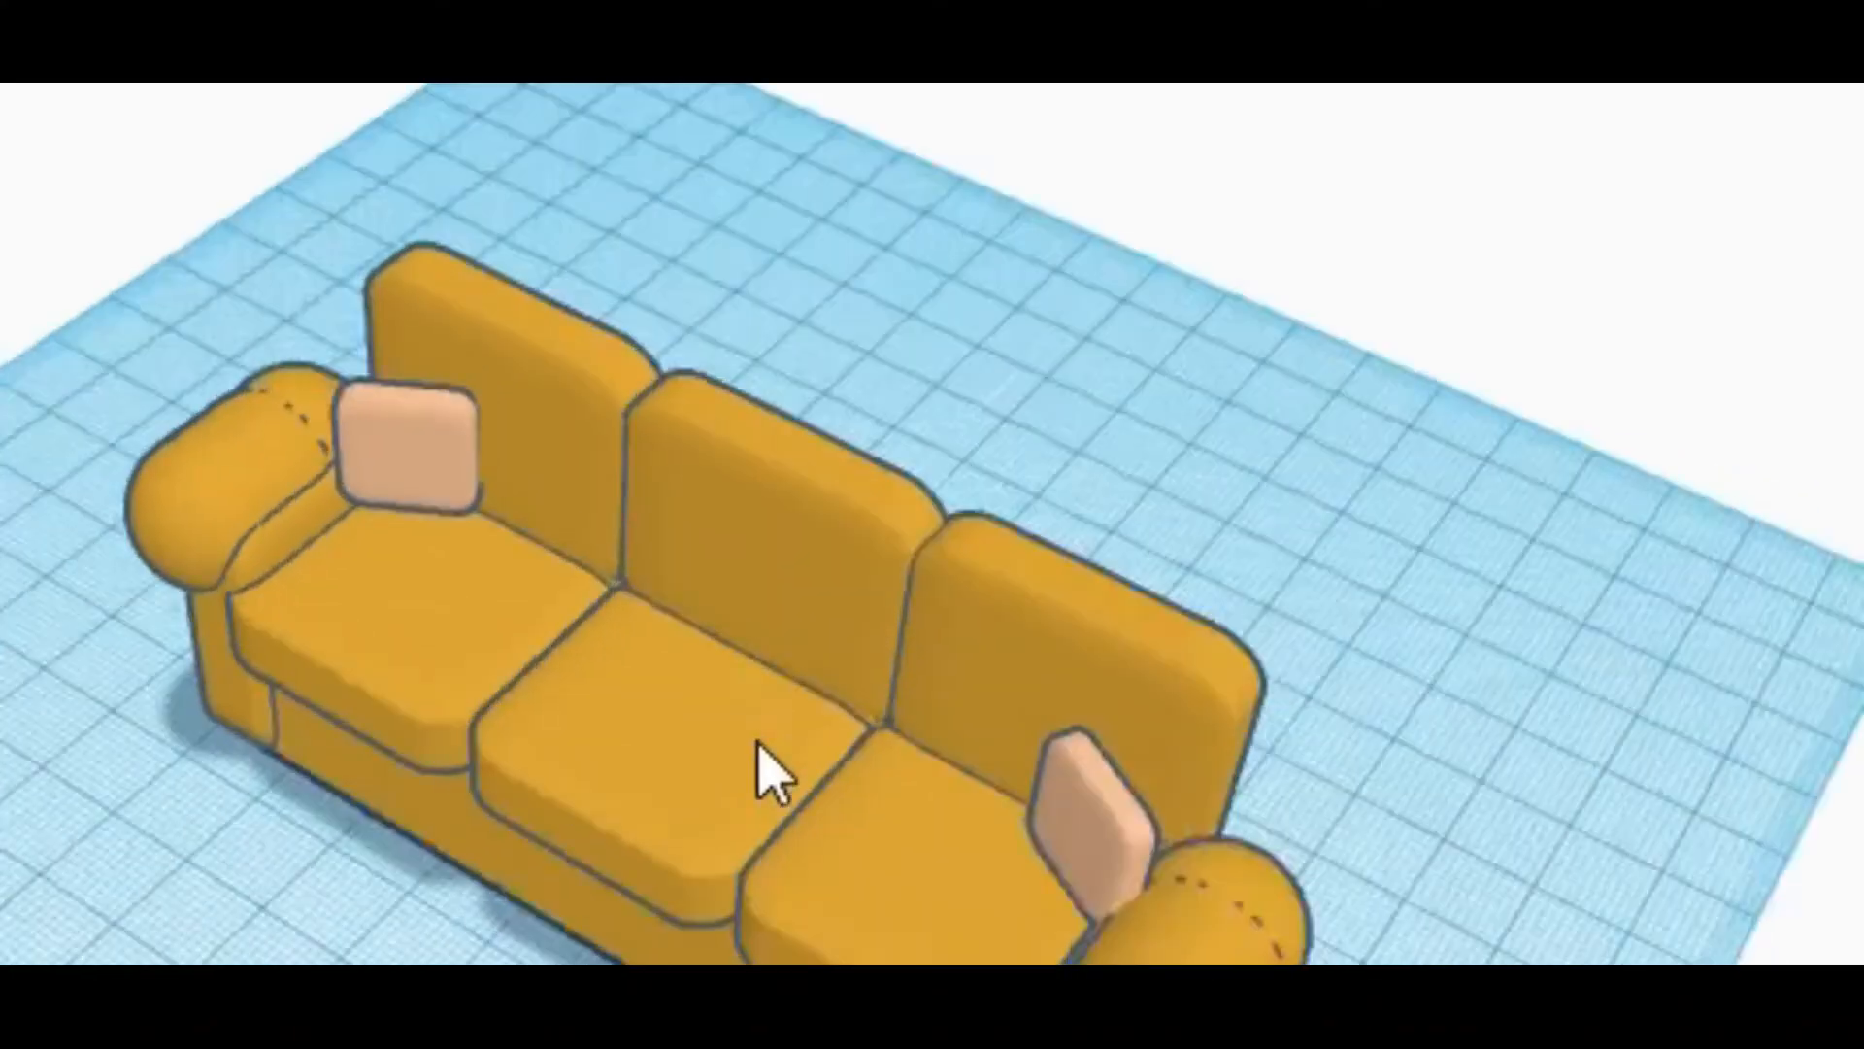
right_click_drag(753, 770, 424, 699)
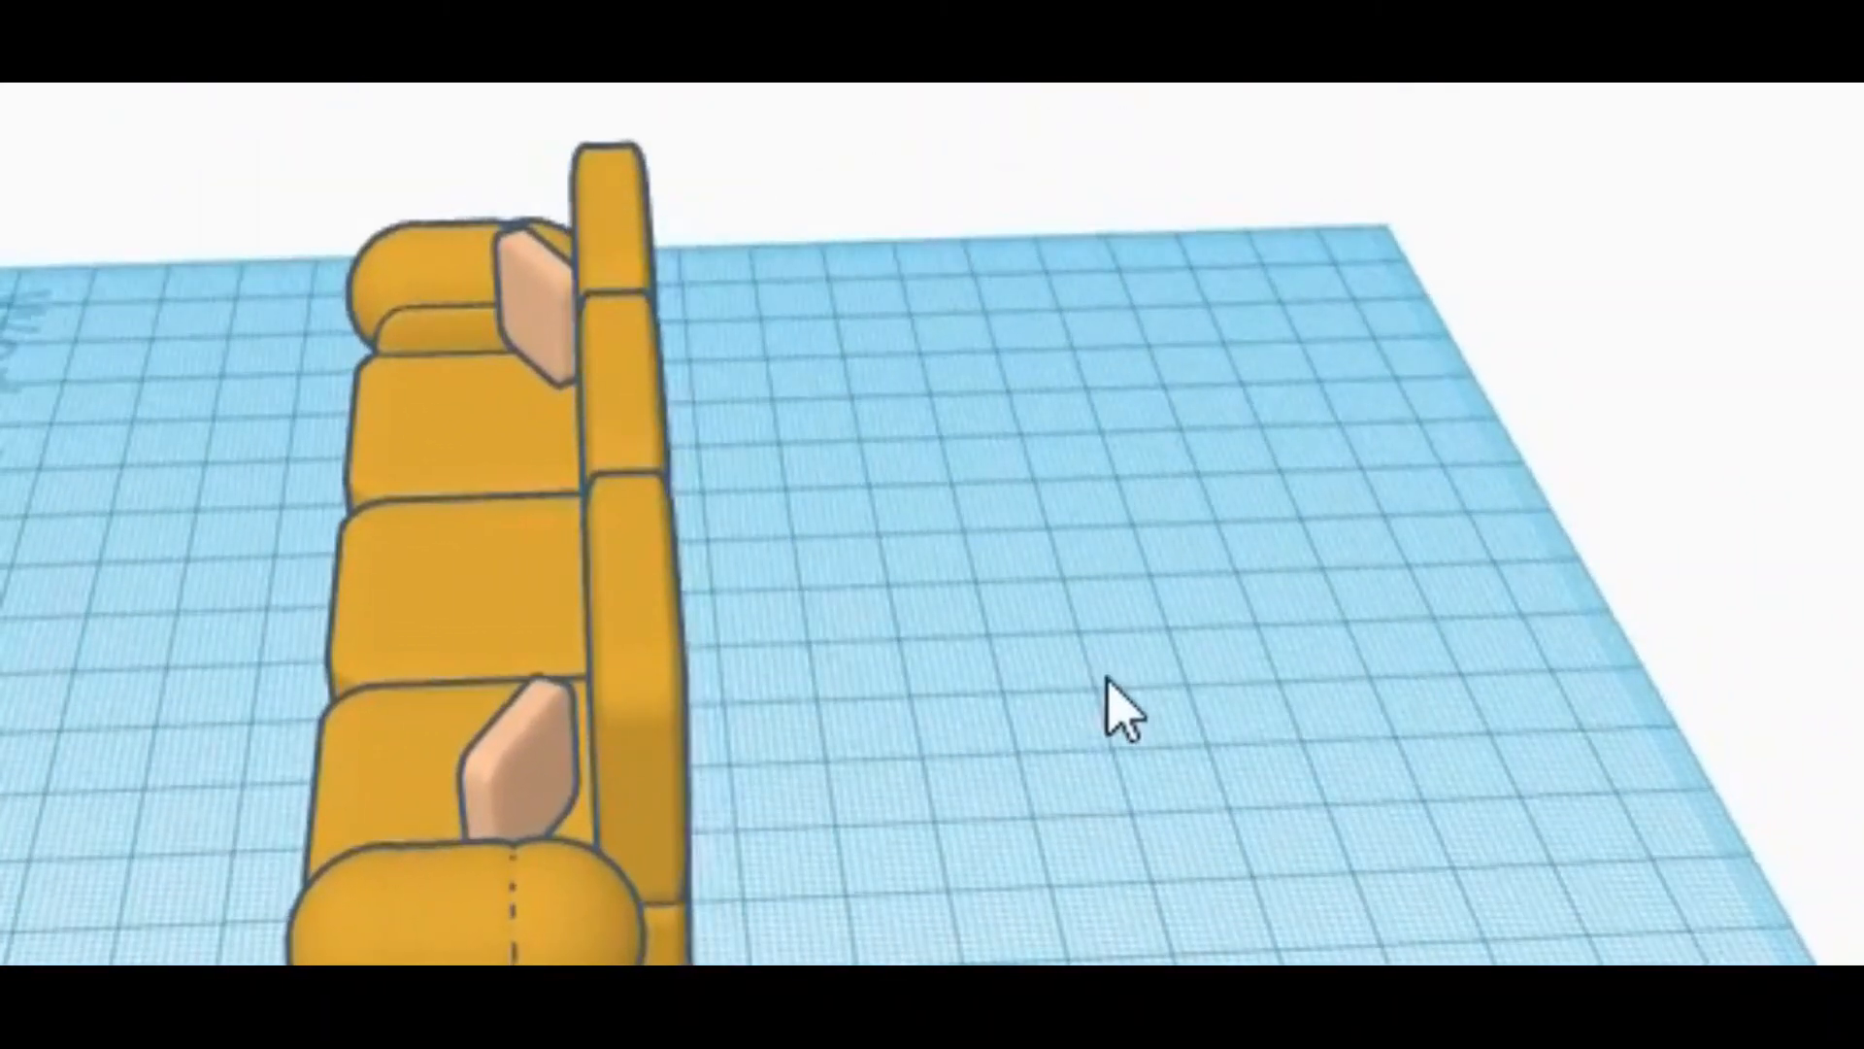